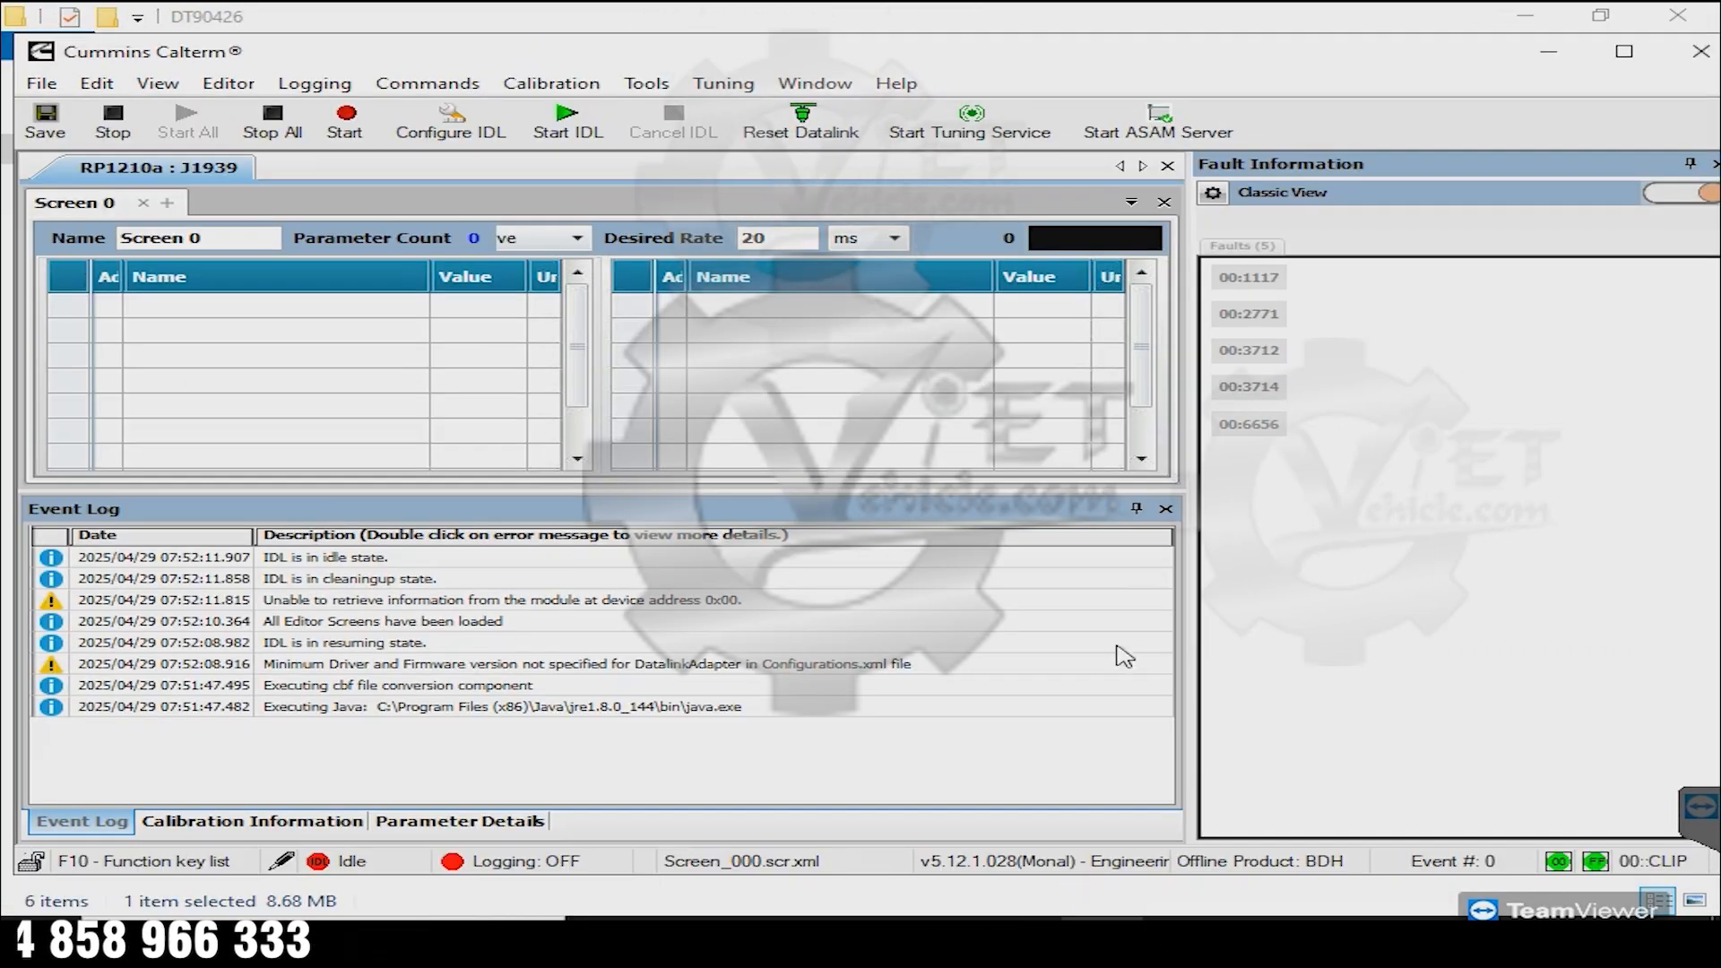
Start a Cummins ECM reflash, agree to close the current connection, and dismiss the datalink settings error
left_click(554, 85)
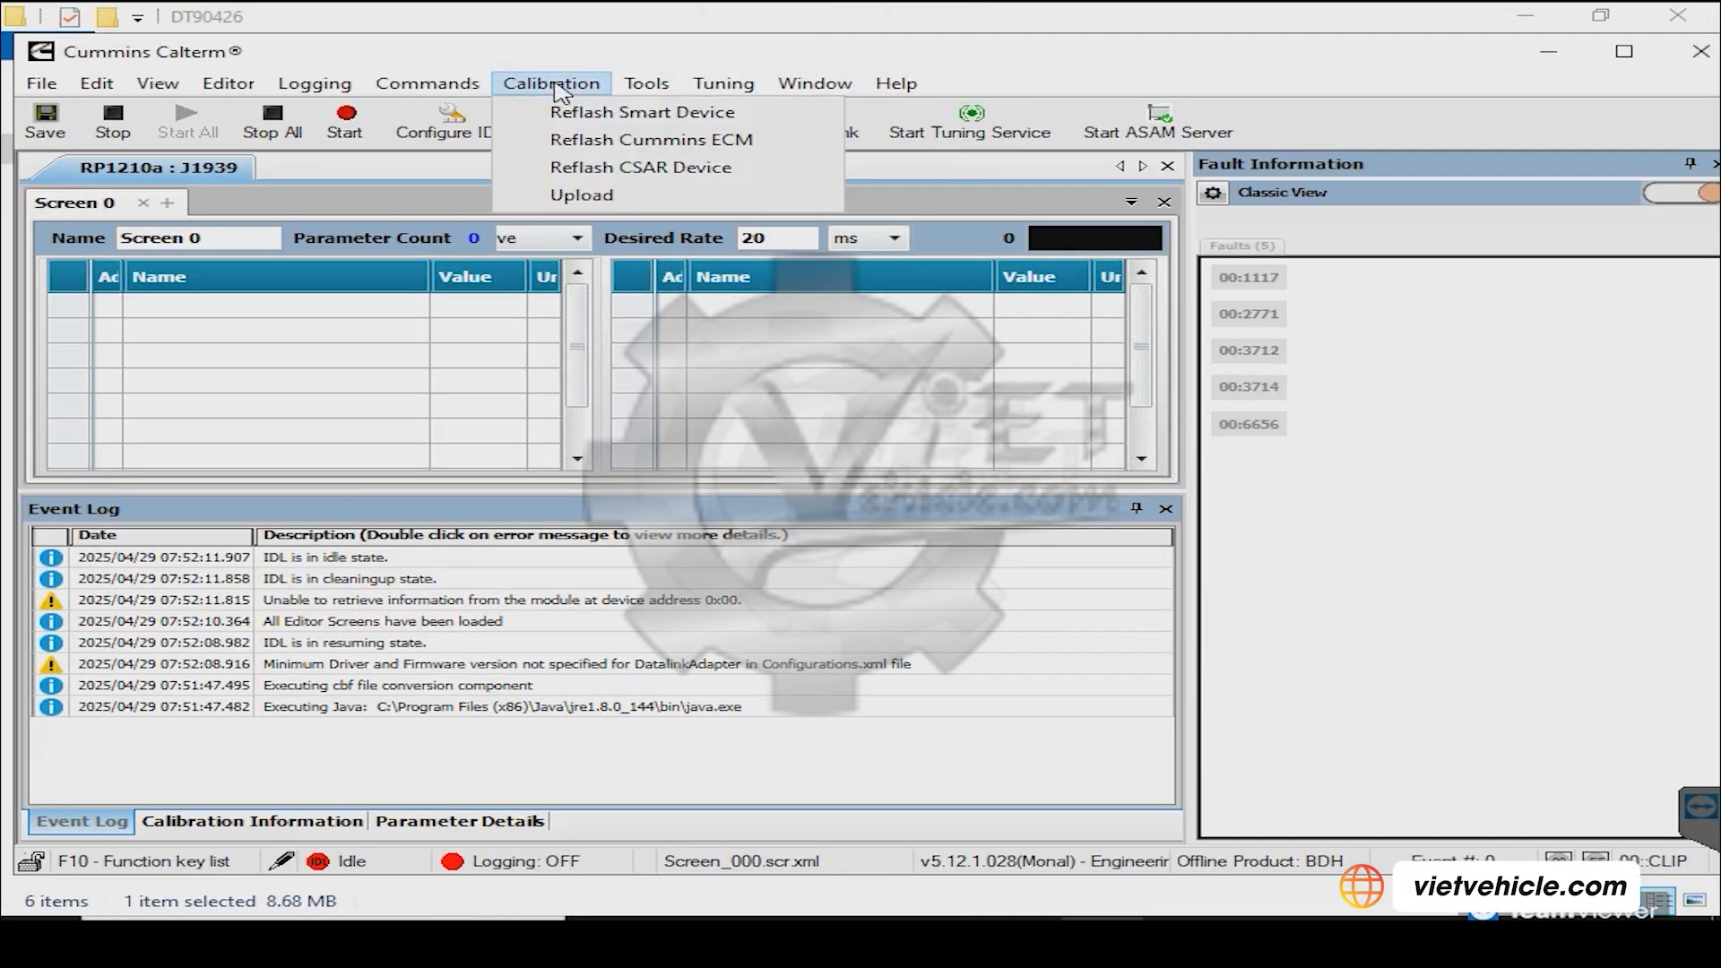
left_click(627, 140)
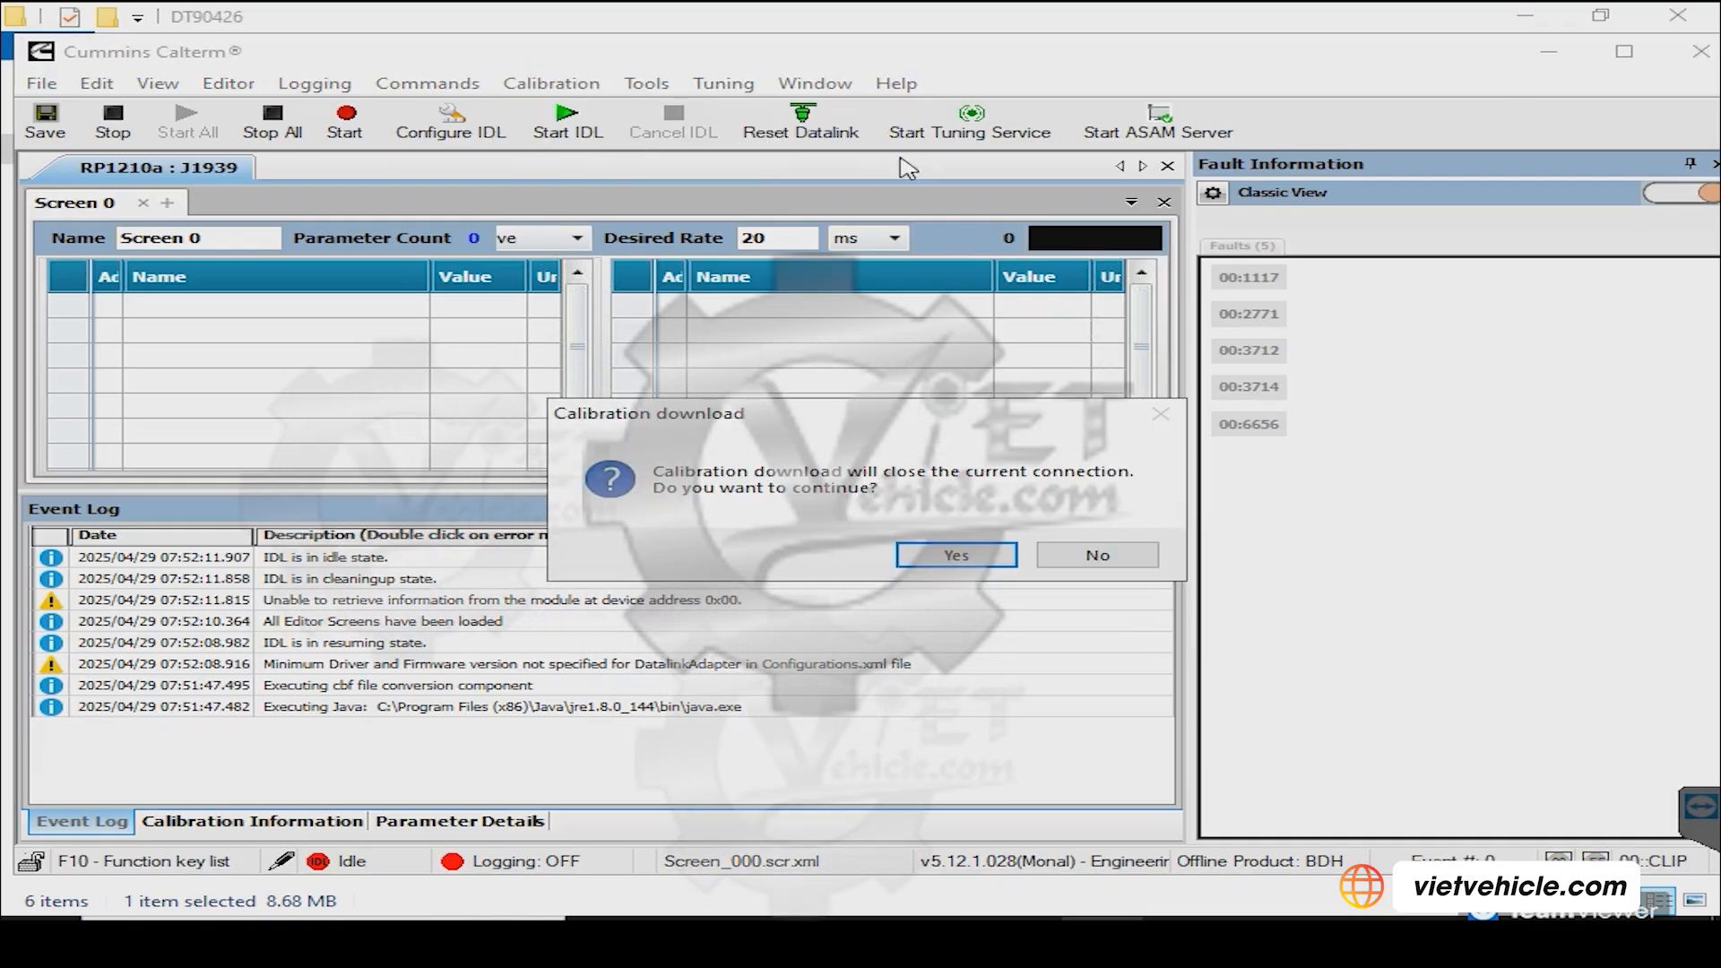
left_click(956, 555)
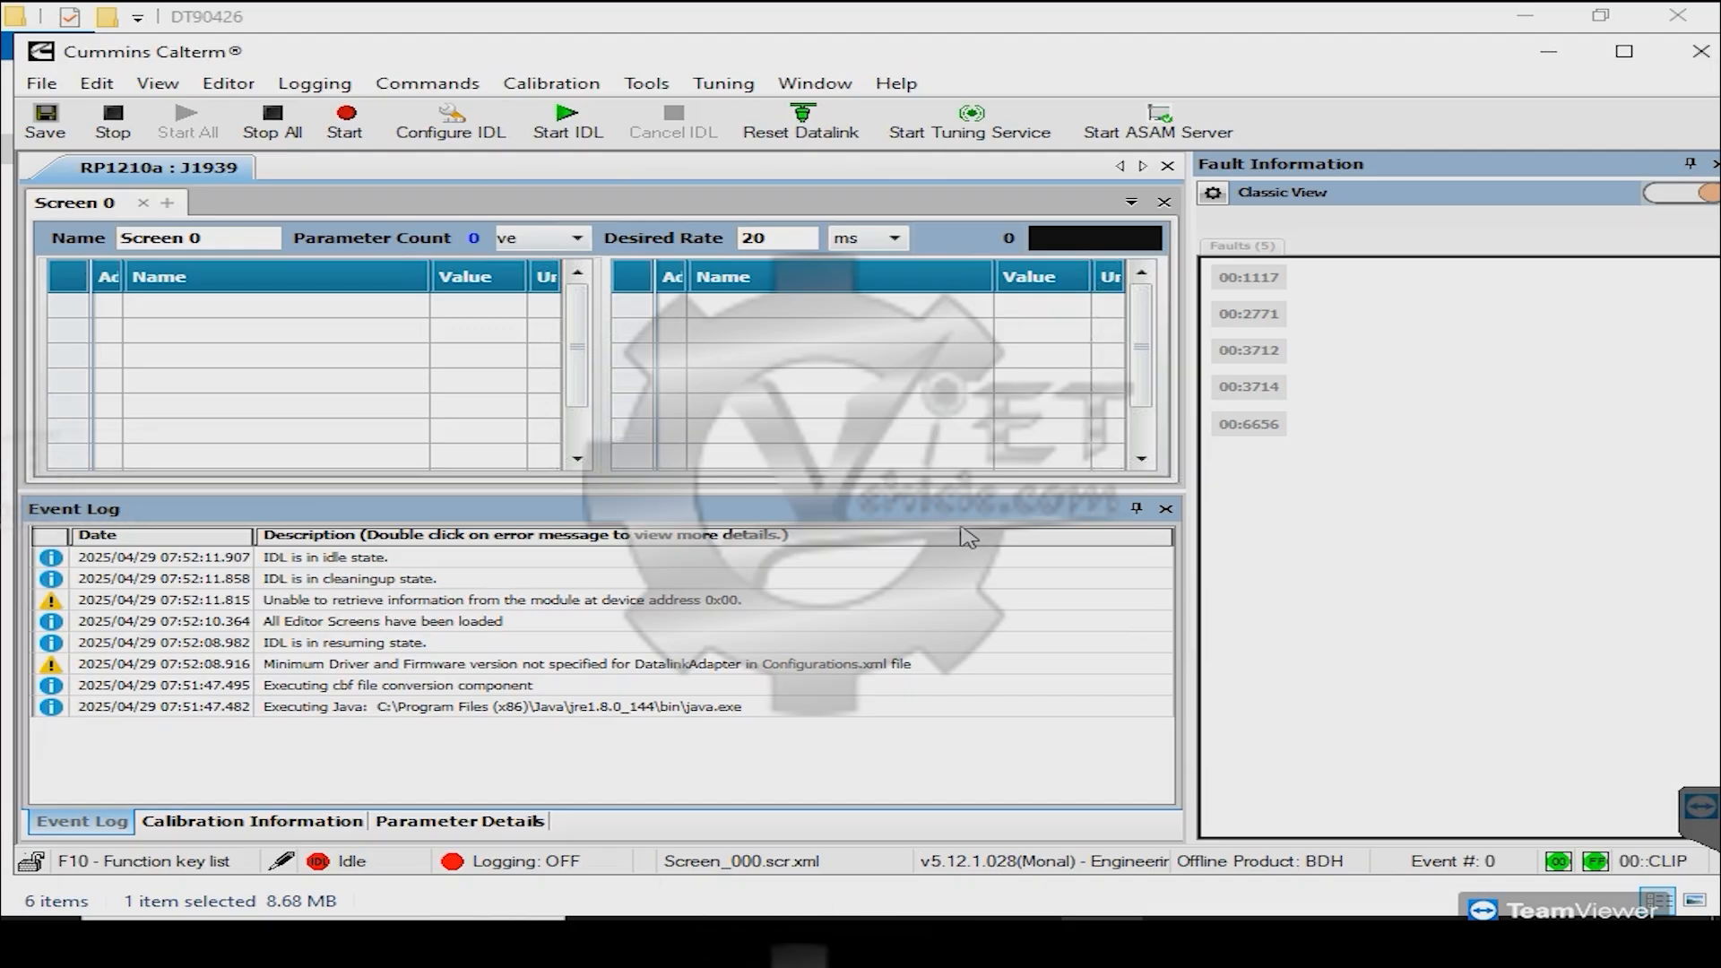
mouse_move(937, 943)
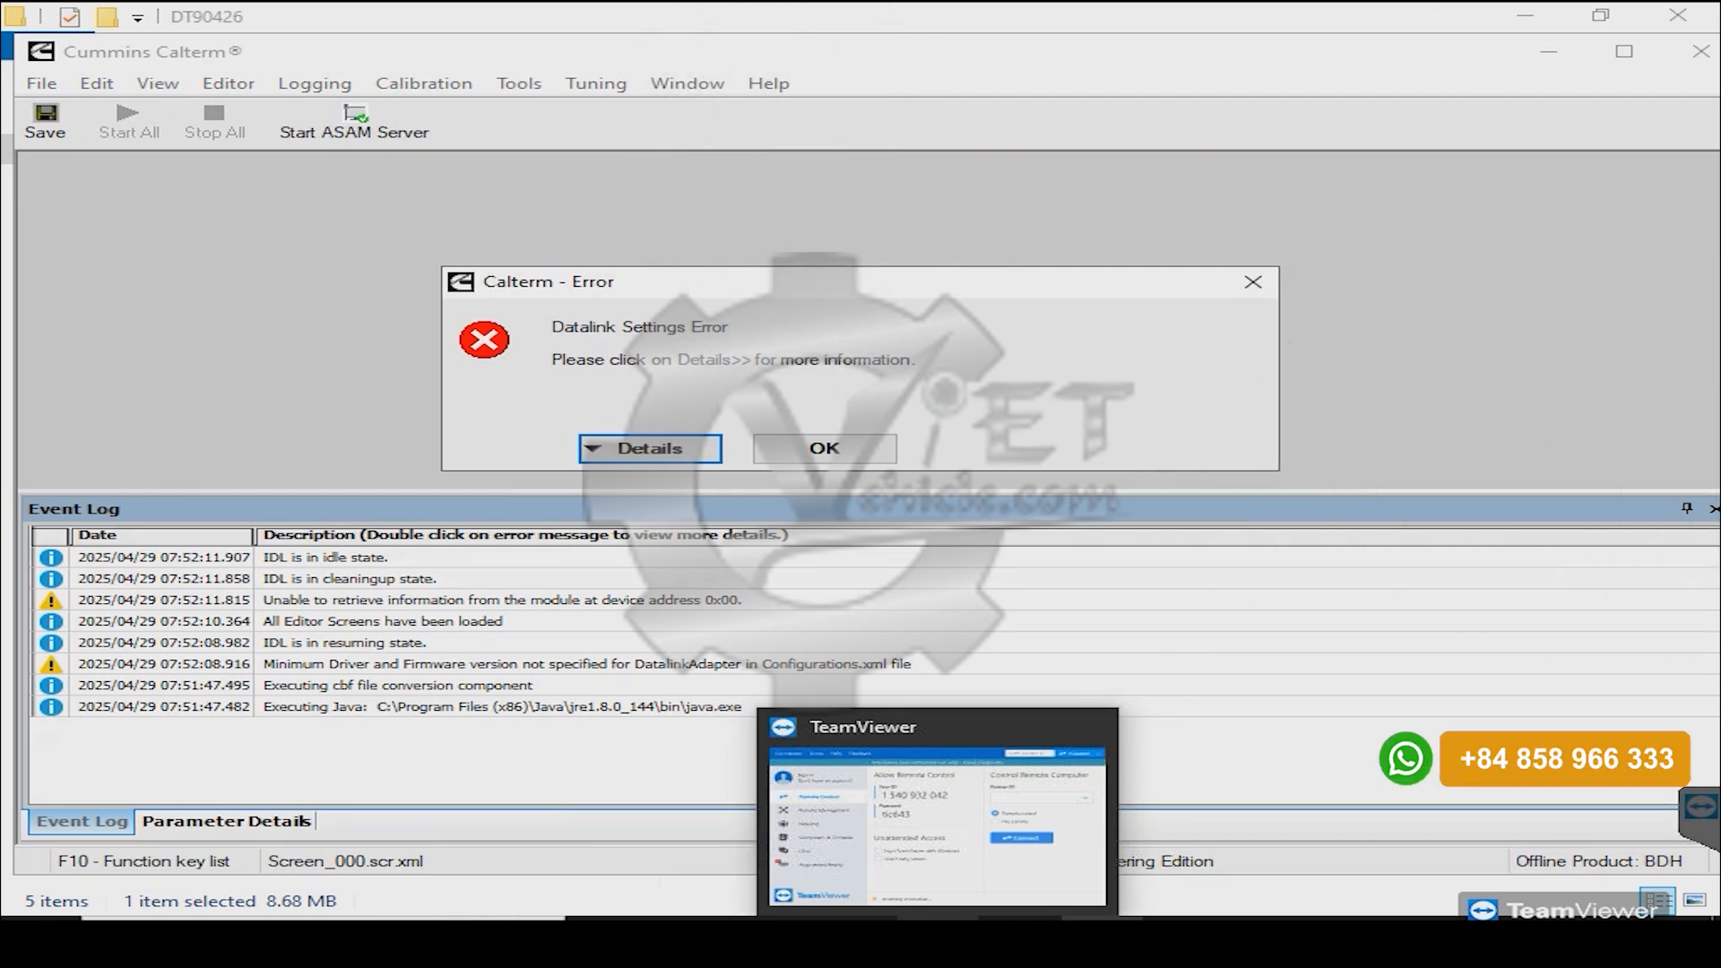
left_click(793, 450)
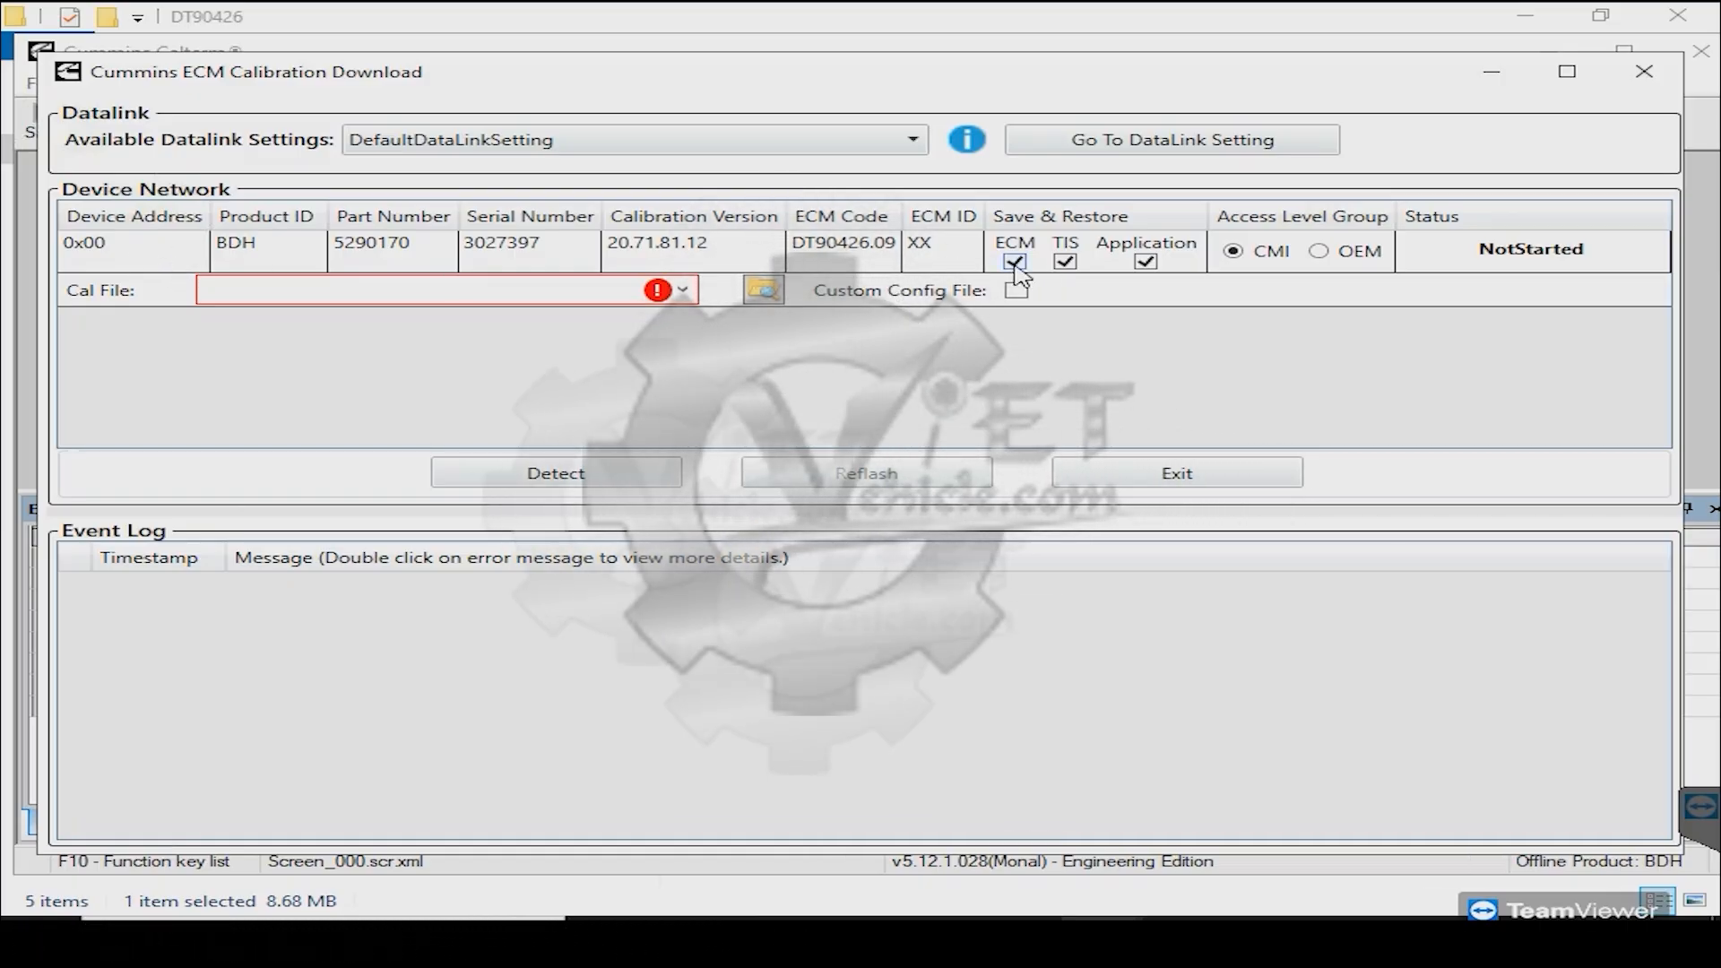
Turn off ECM, TIS and Application save and restore, and load CM2350 DT90426 DEL.xcal as the calibration file
left_click(1145, 262)
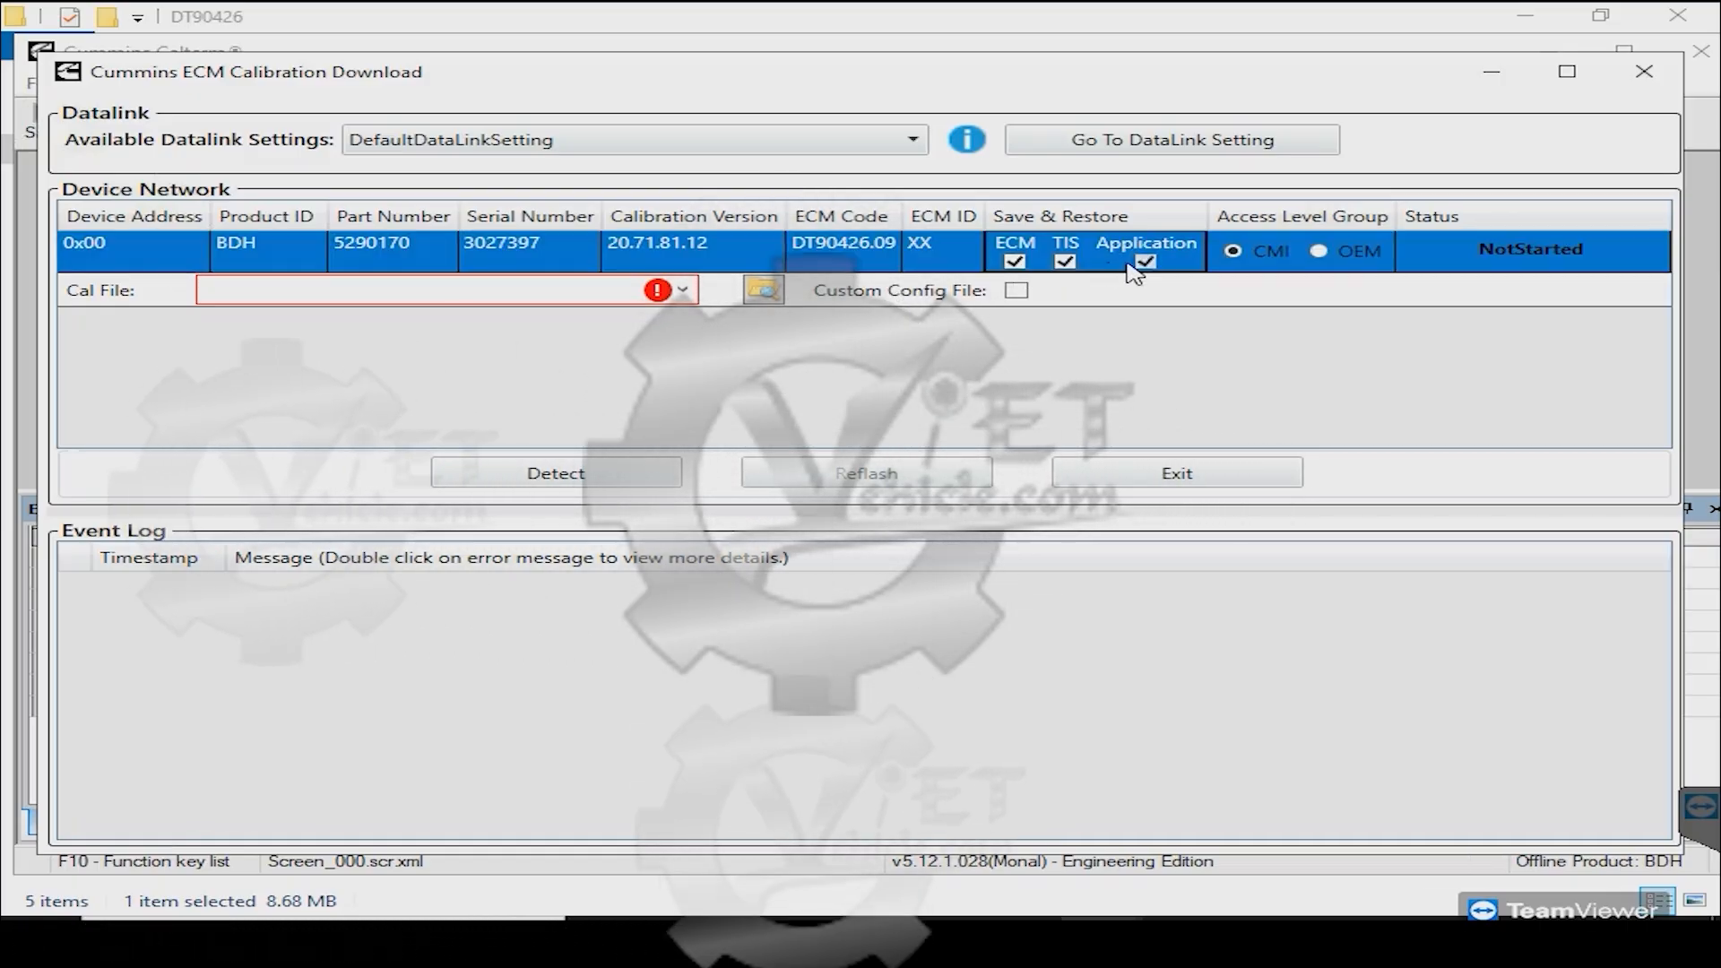
left_click(1065, 262)
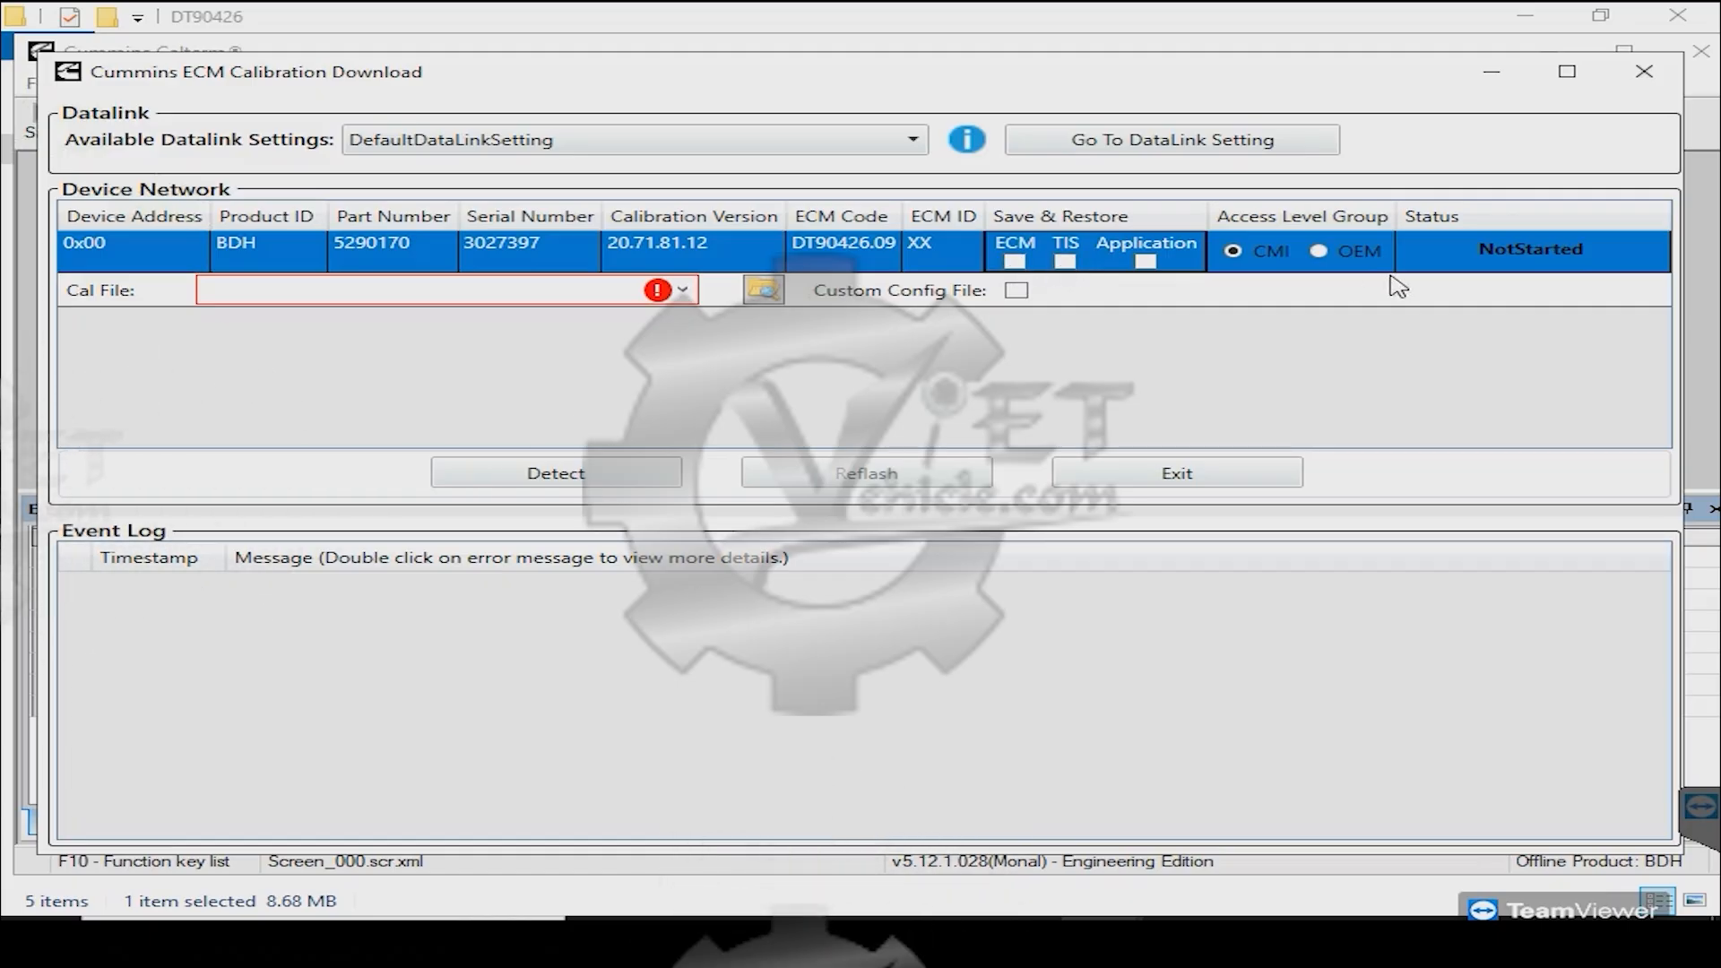
left_click(753, 291)
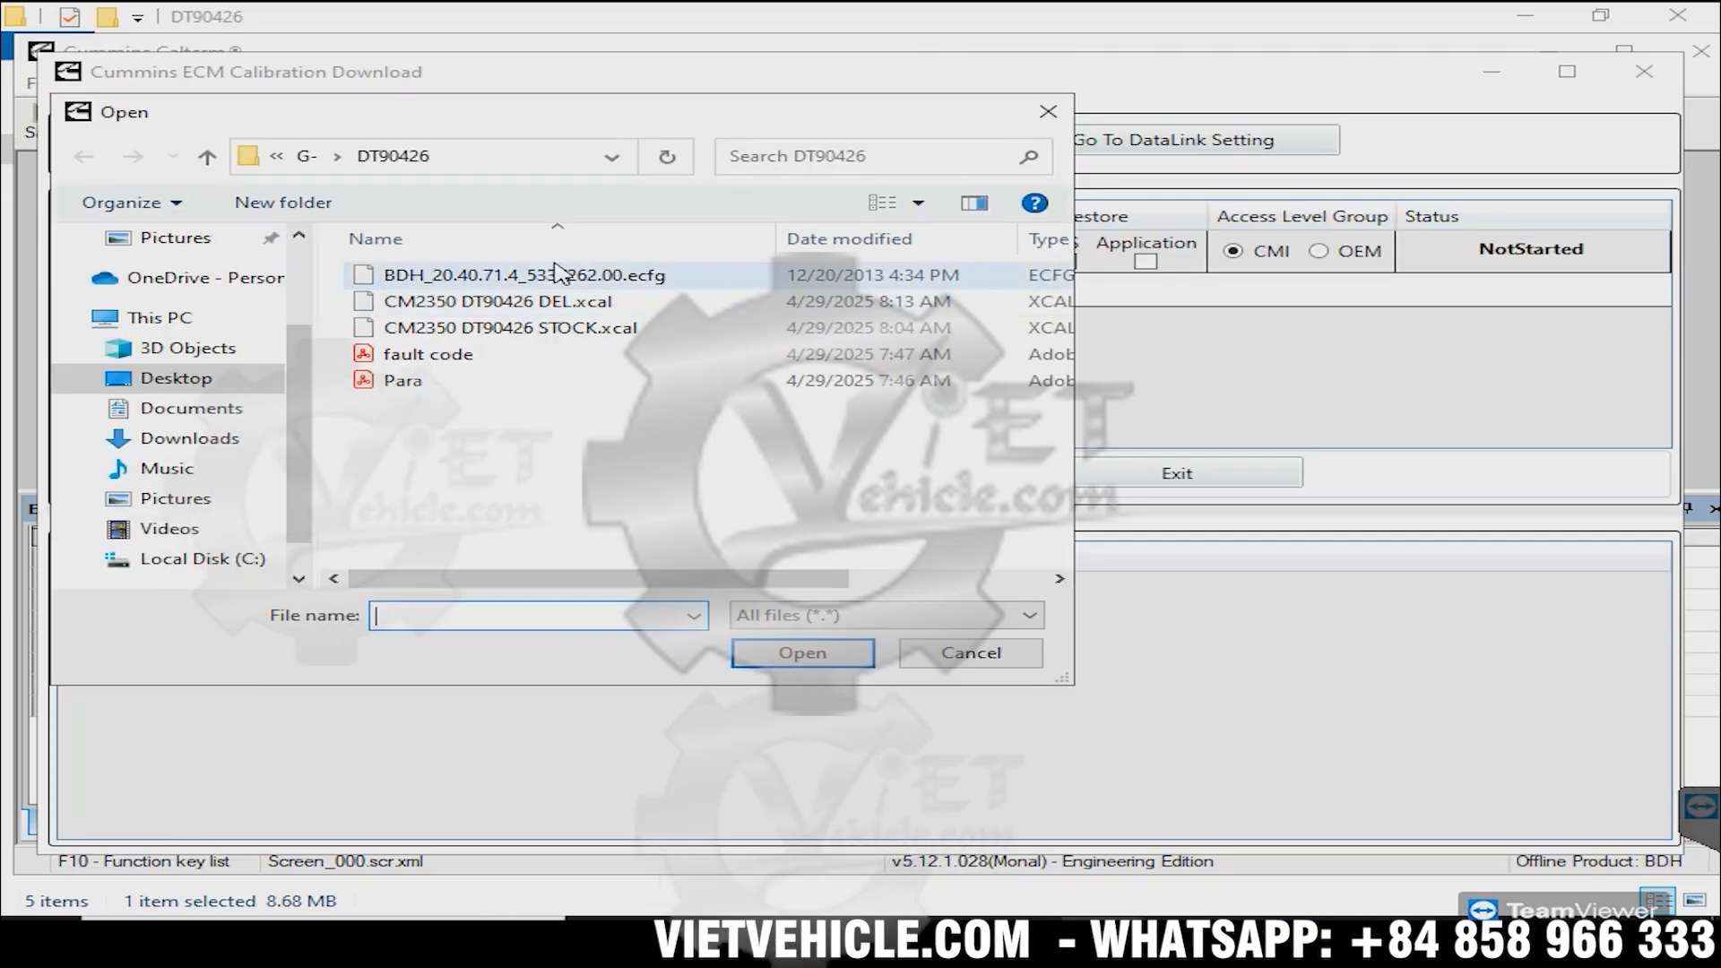
left_click(576, 304)
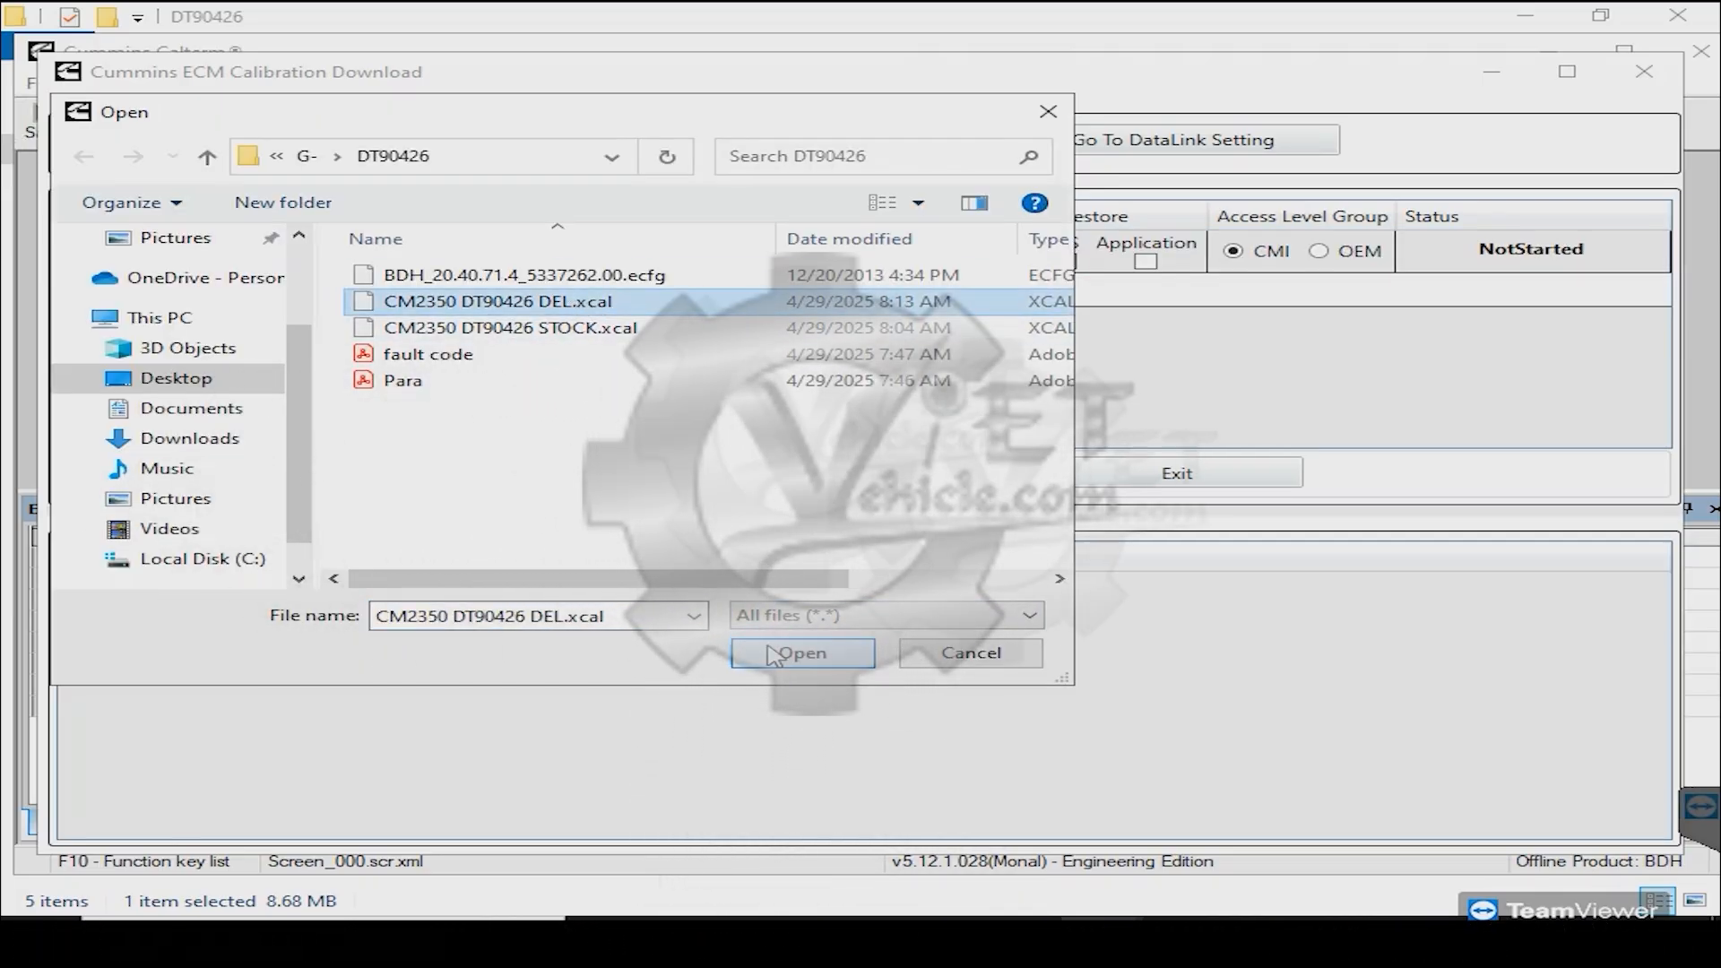
left_click(801, 654)
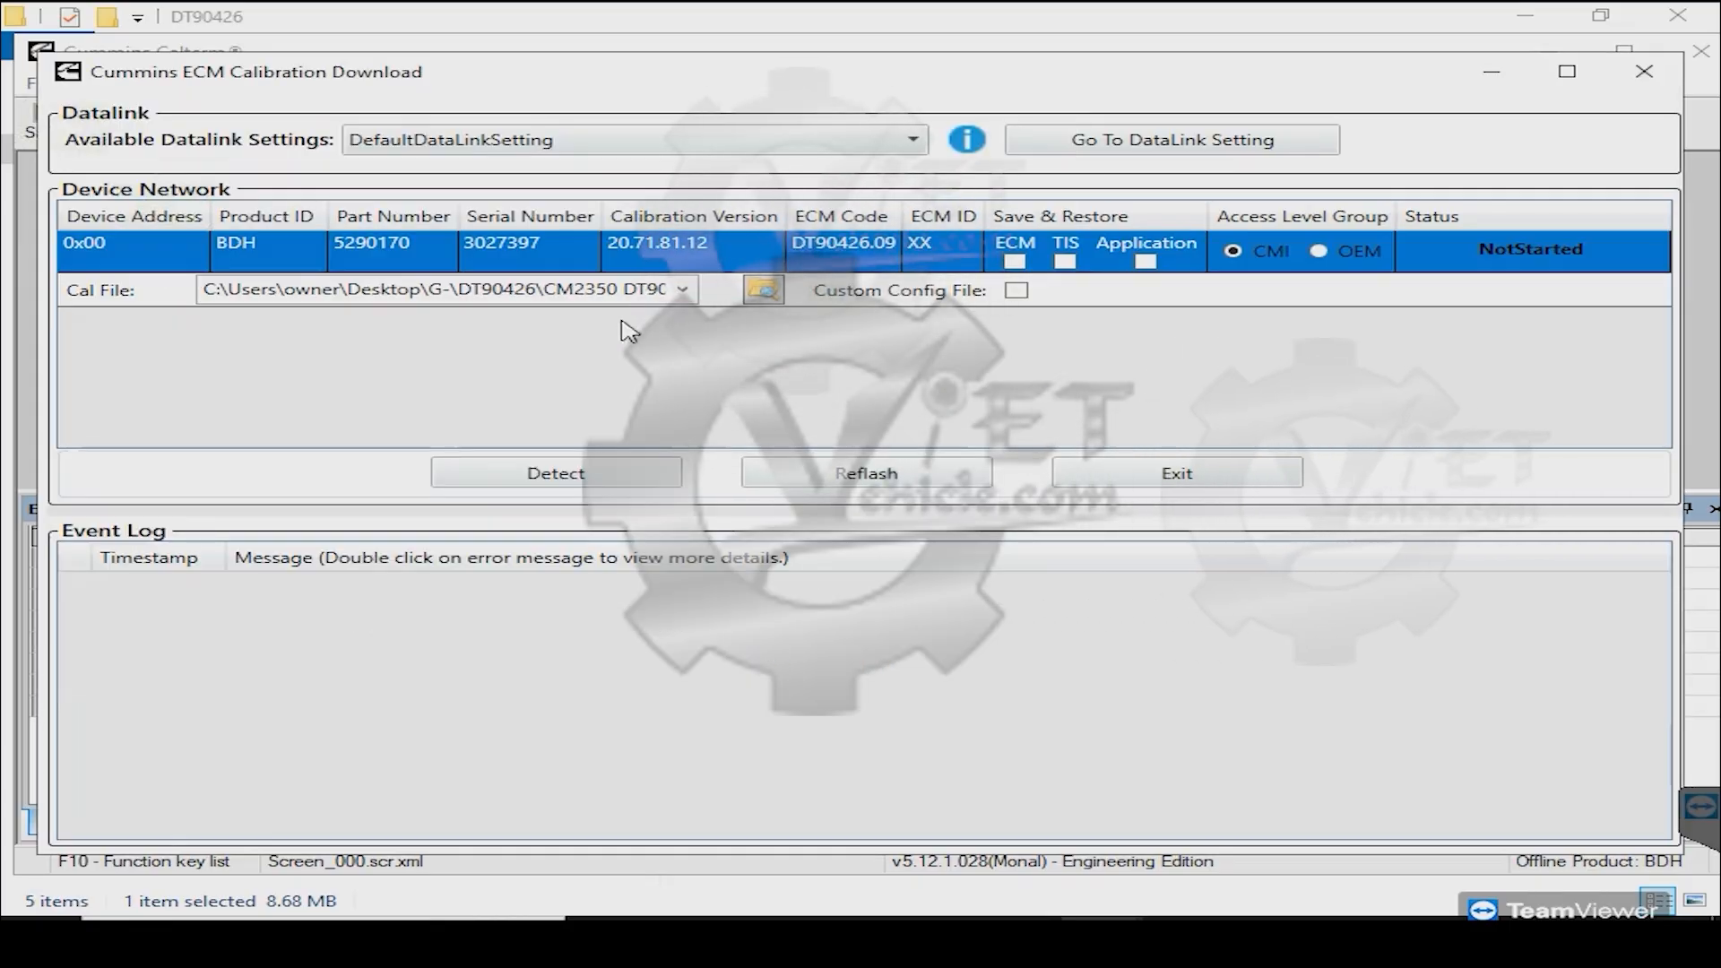
Reselect CM2350 DT90426 DEL.xcal as the calibration file, reflash the ECM with it, and exit the calibration download
left_click(761, 294)
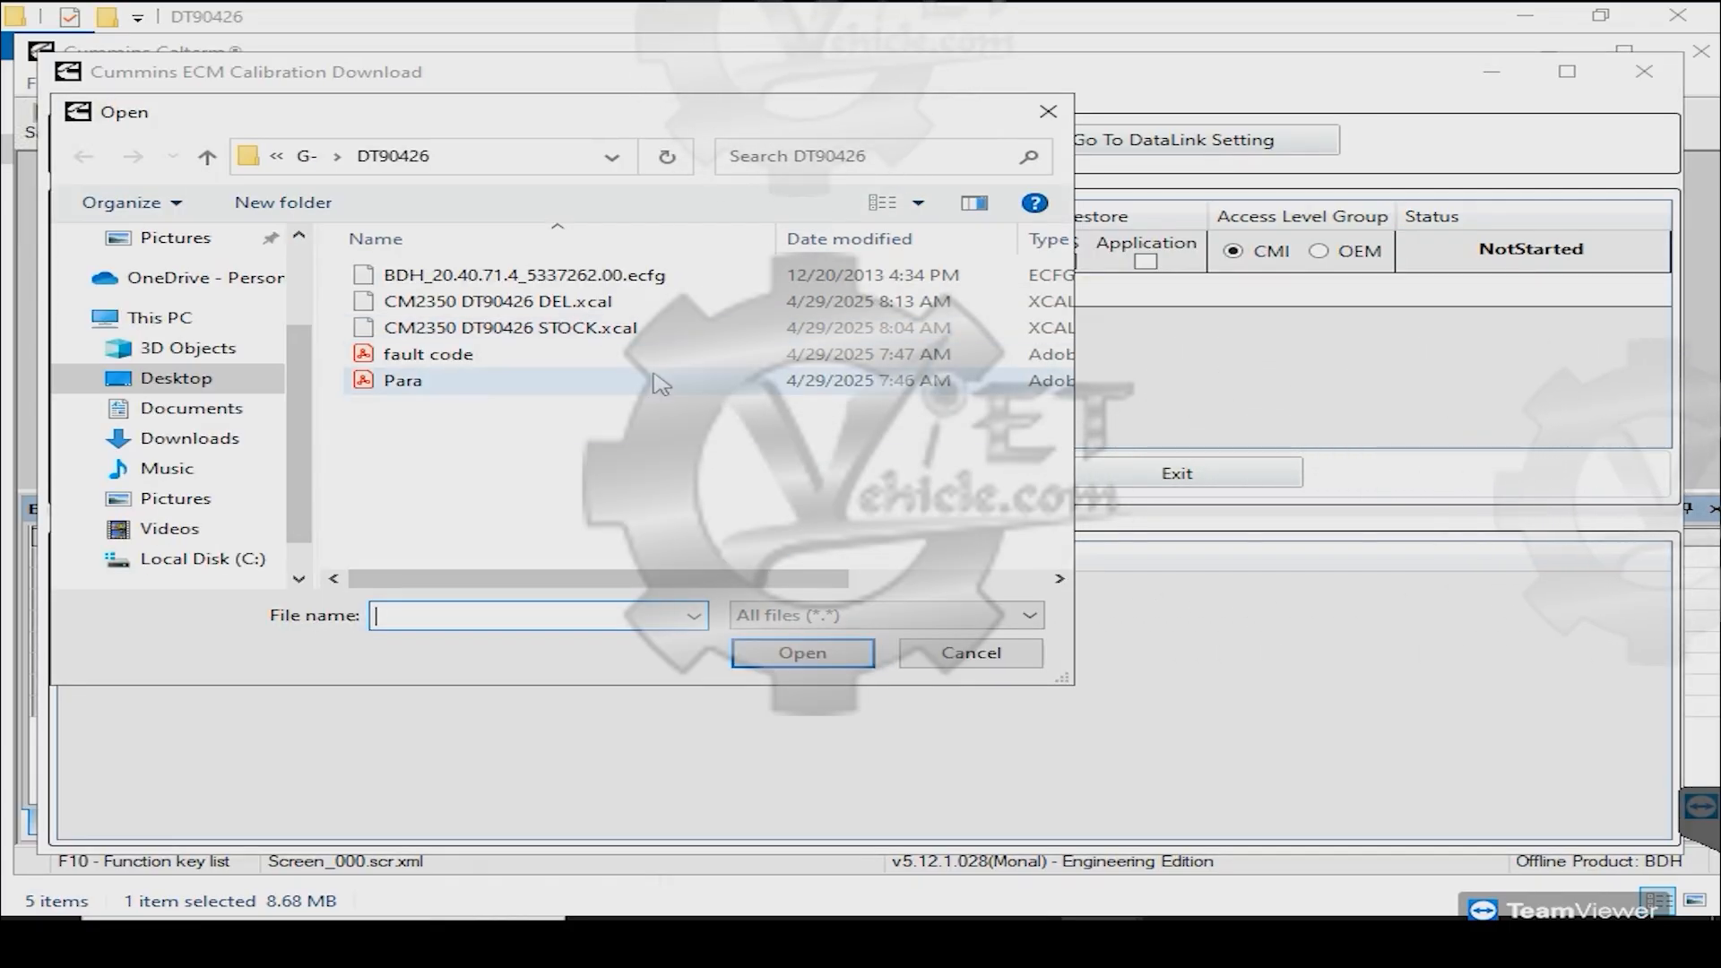
left_click(572, 308)
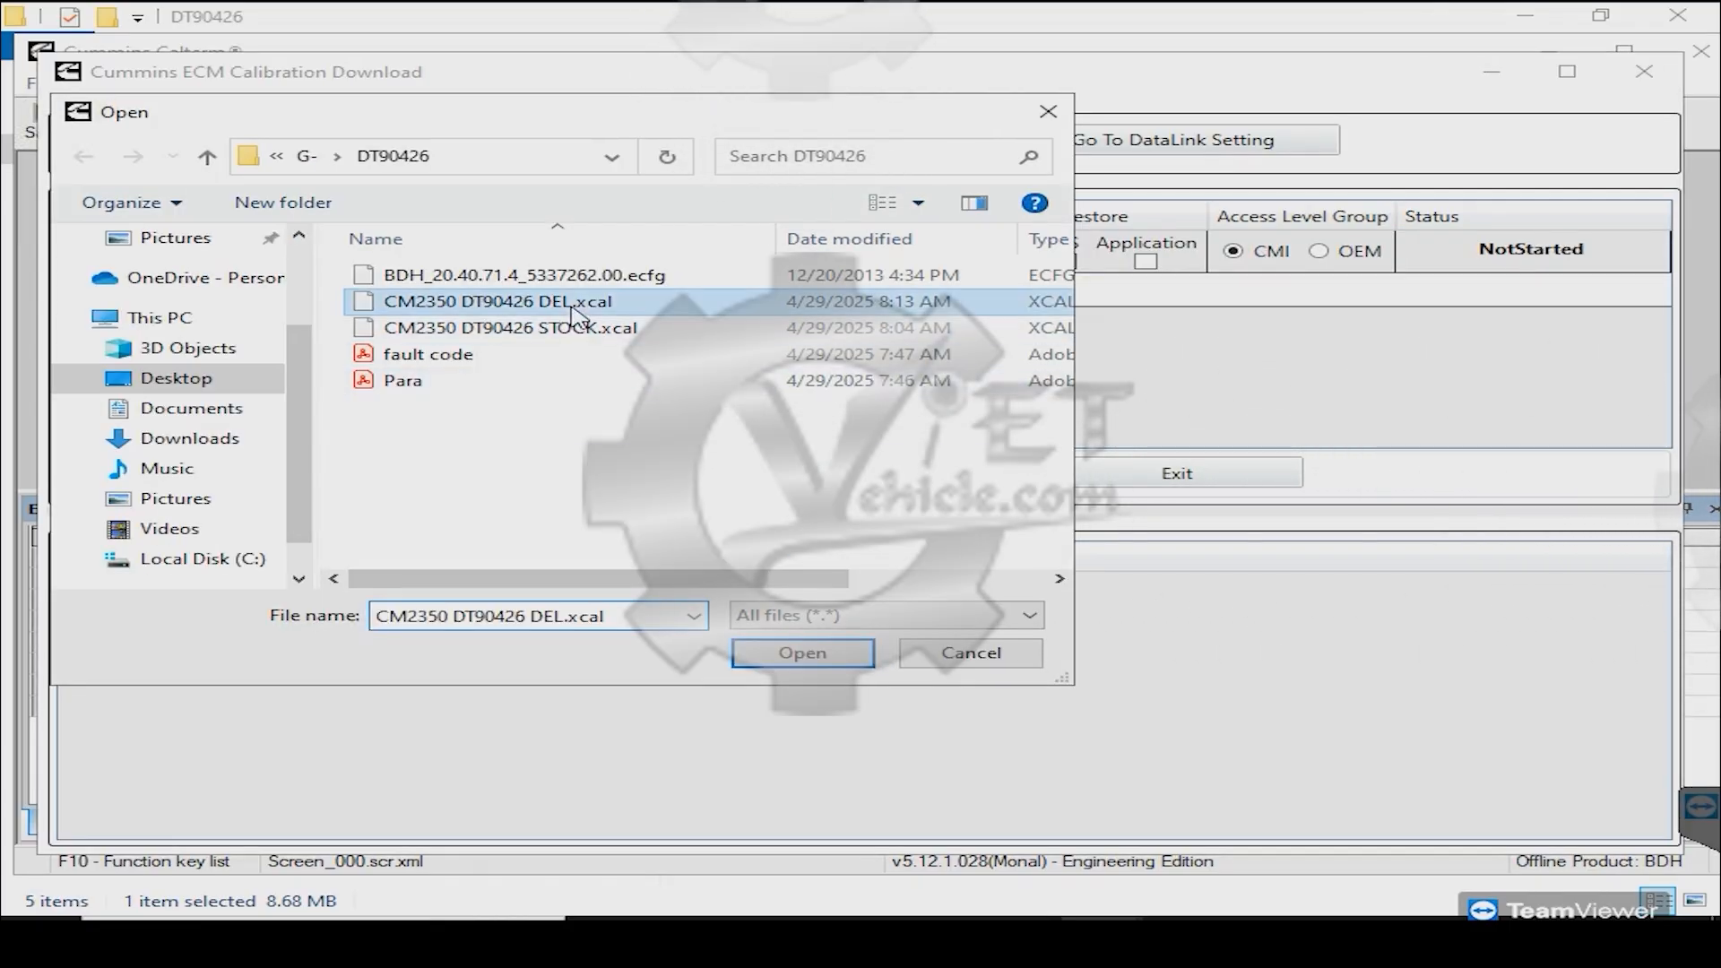
left_click(810, 655)
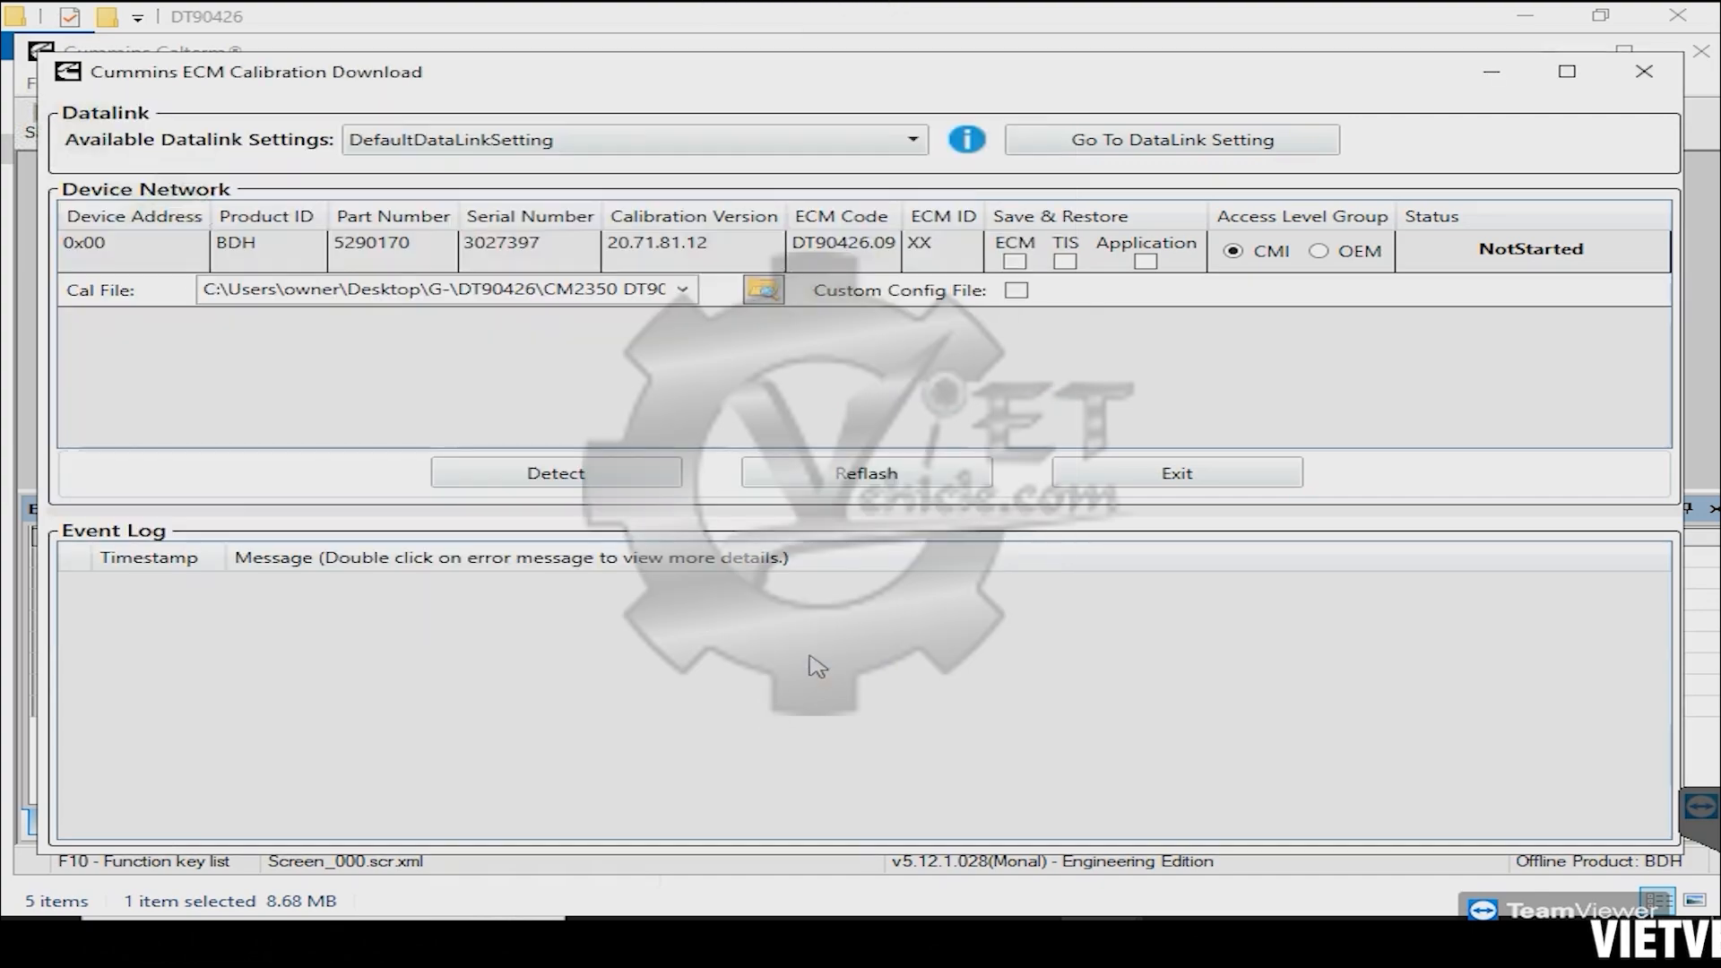
left_click(819, 482)
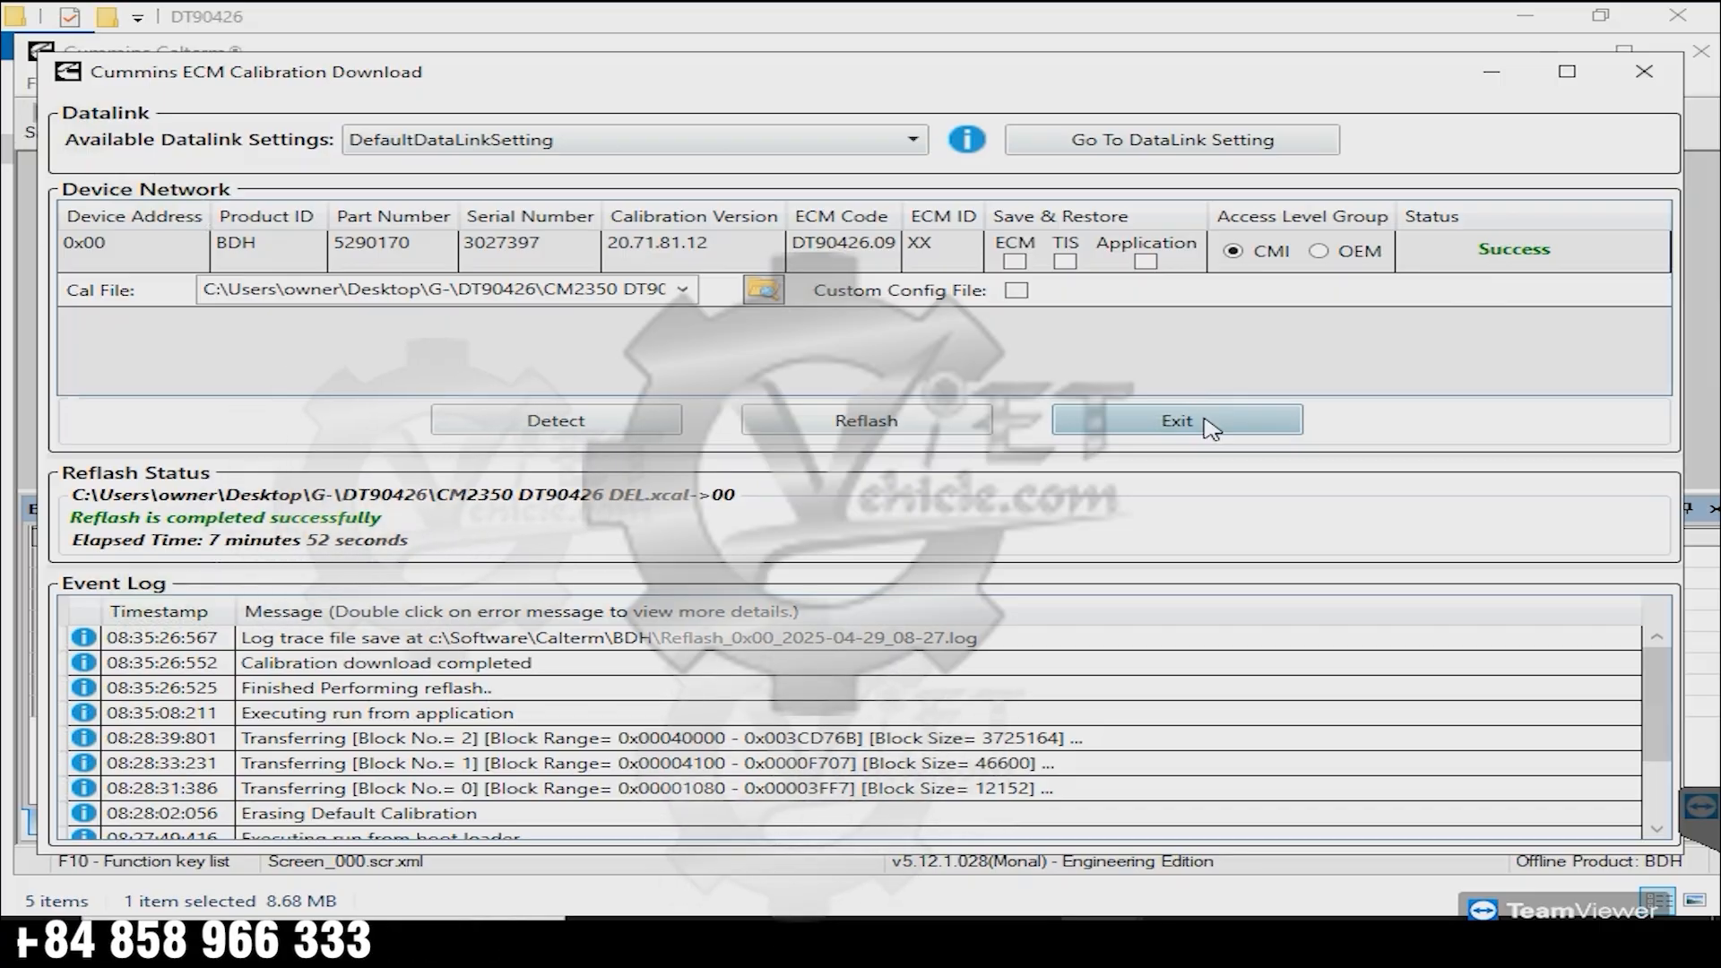
left_click(1174, 420)
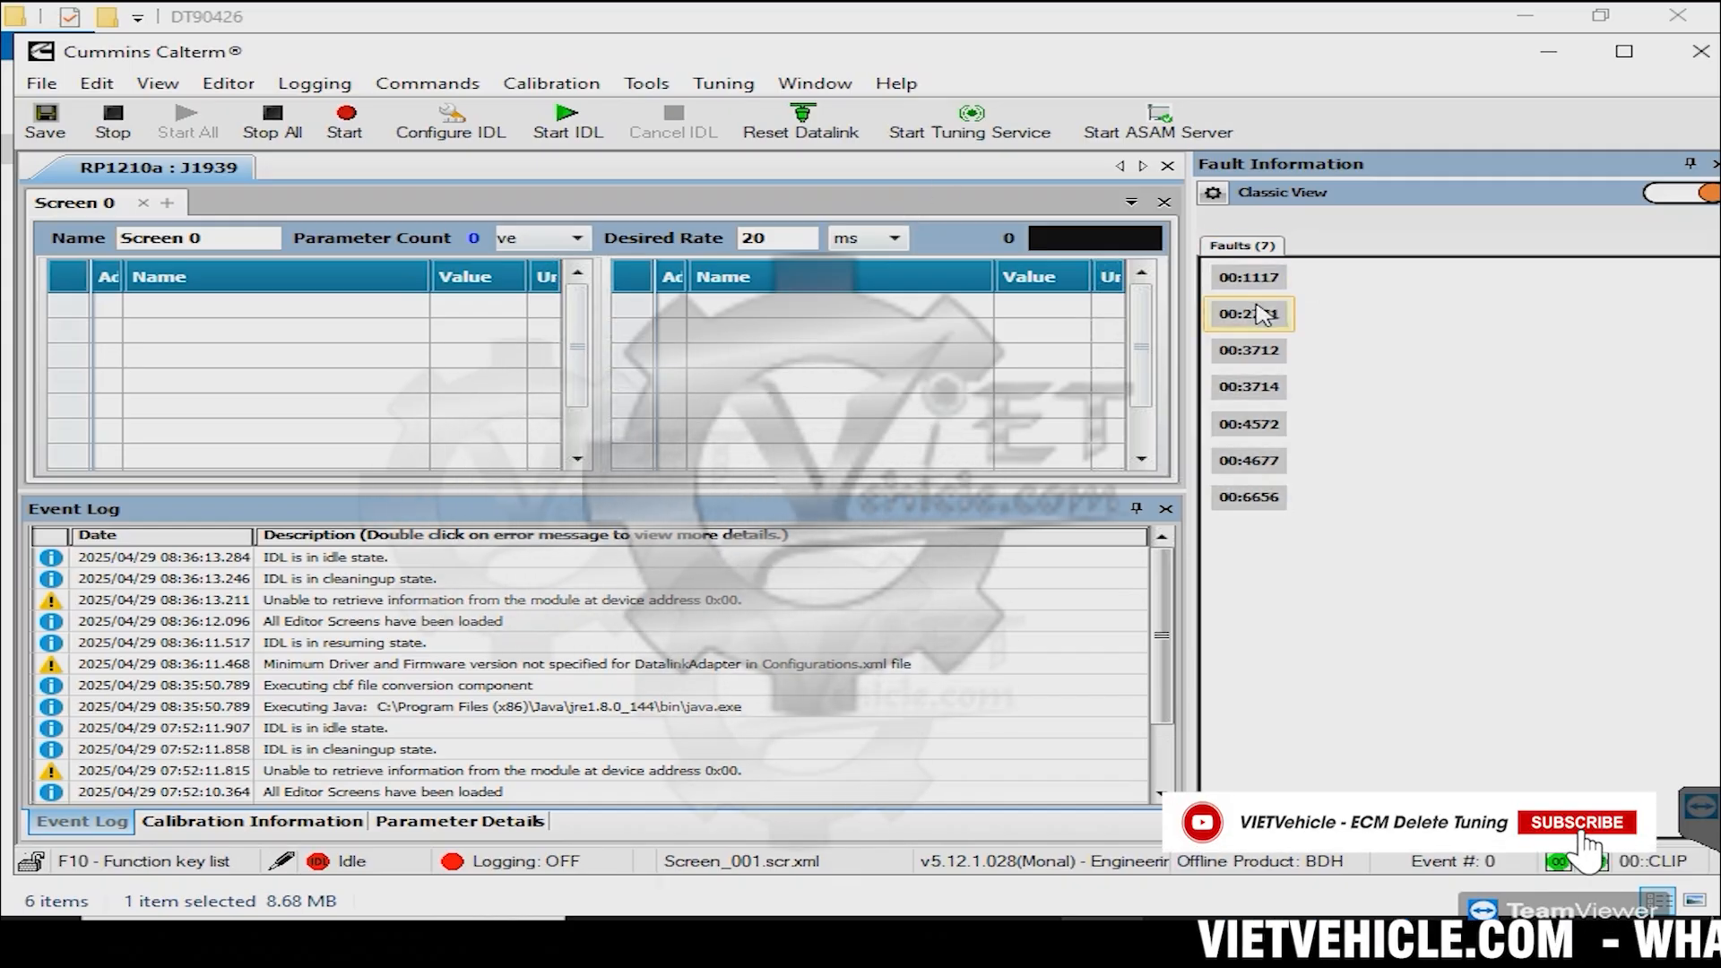
Erase all faults from the ECM
mouse_move(1254, 320)
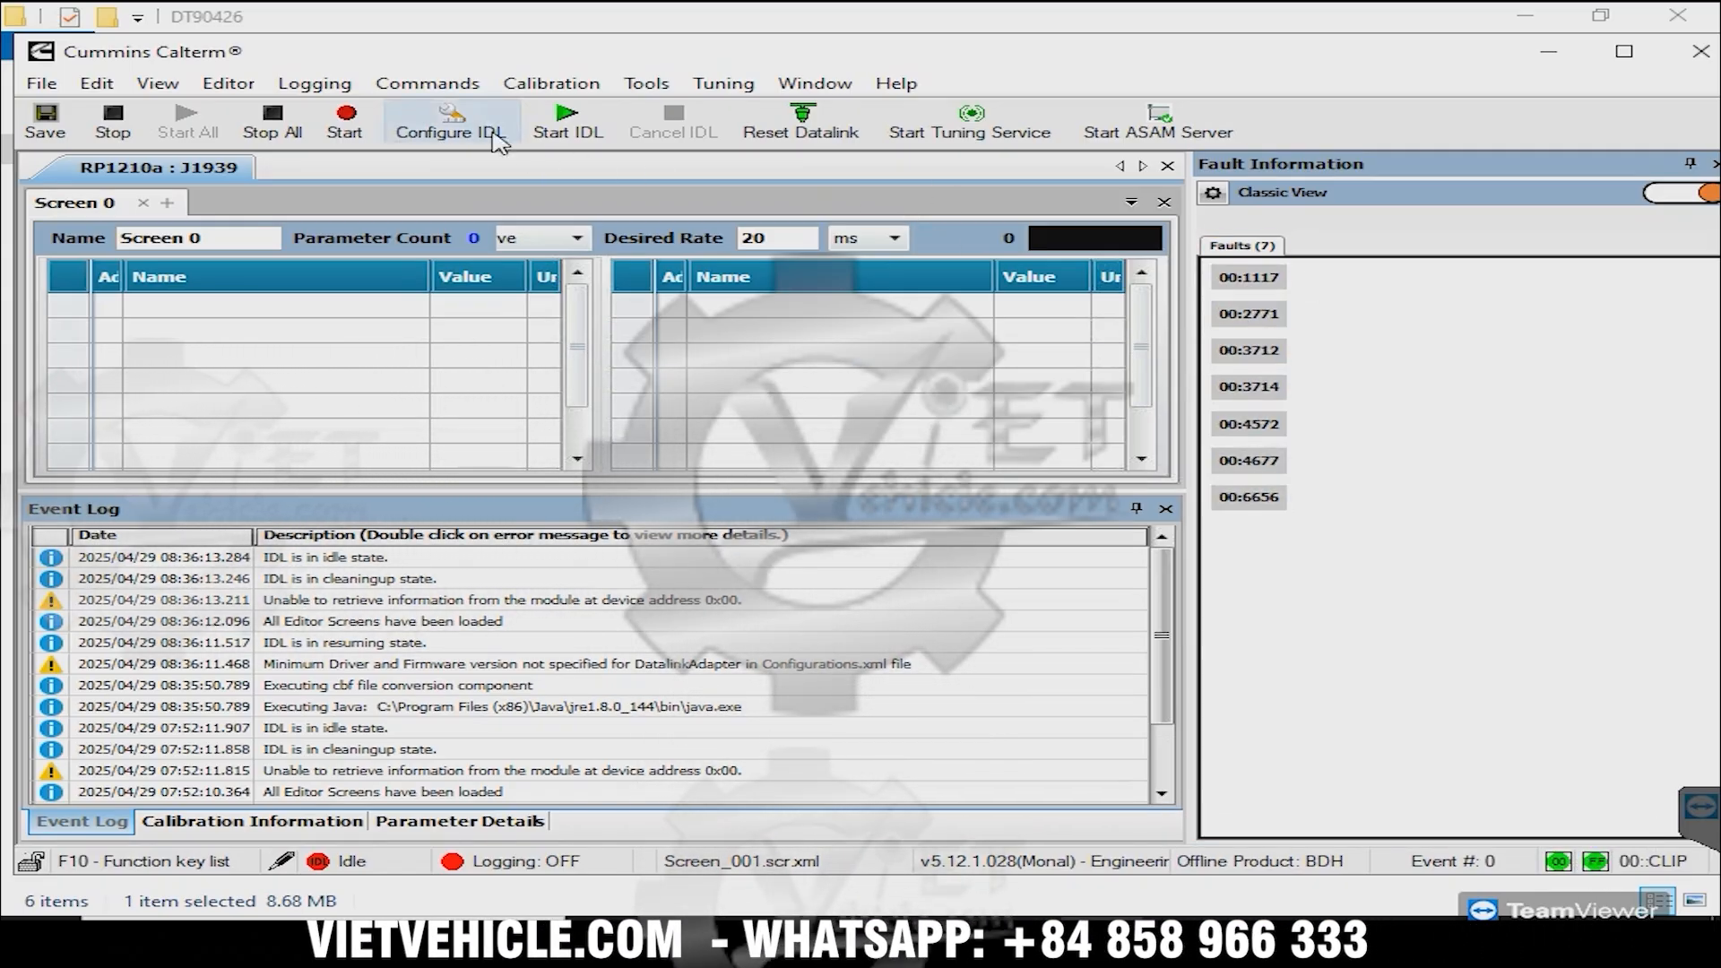
left_click(421, 86)
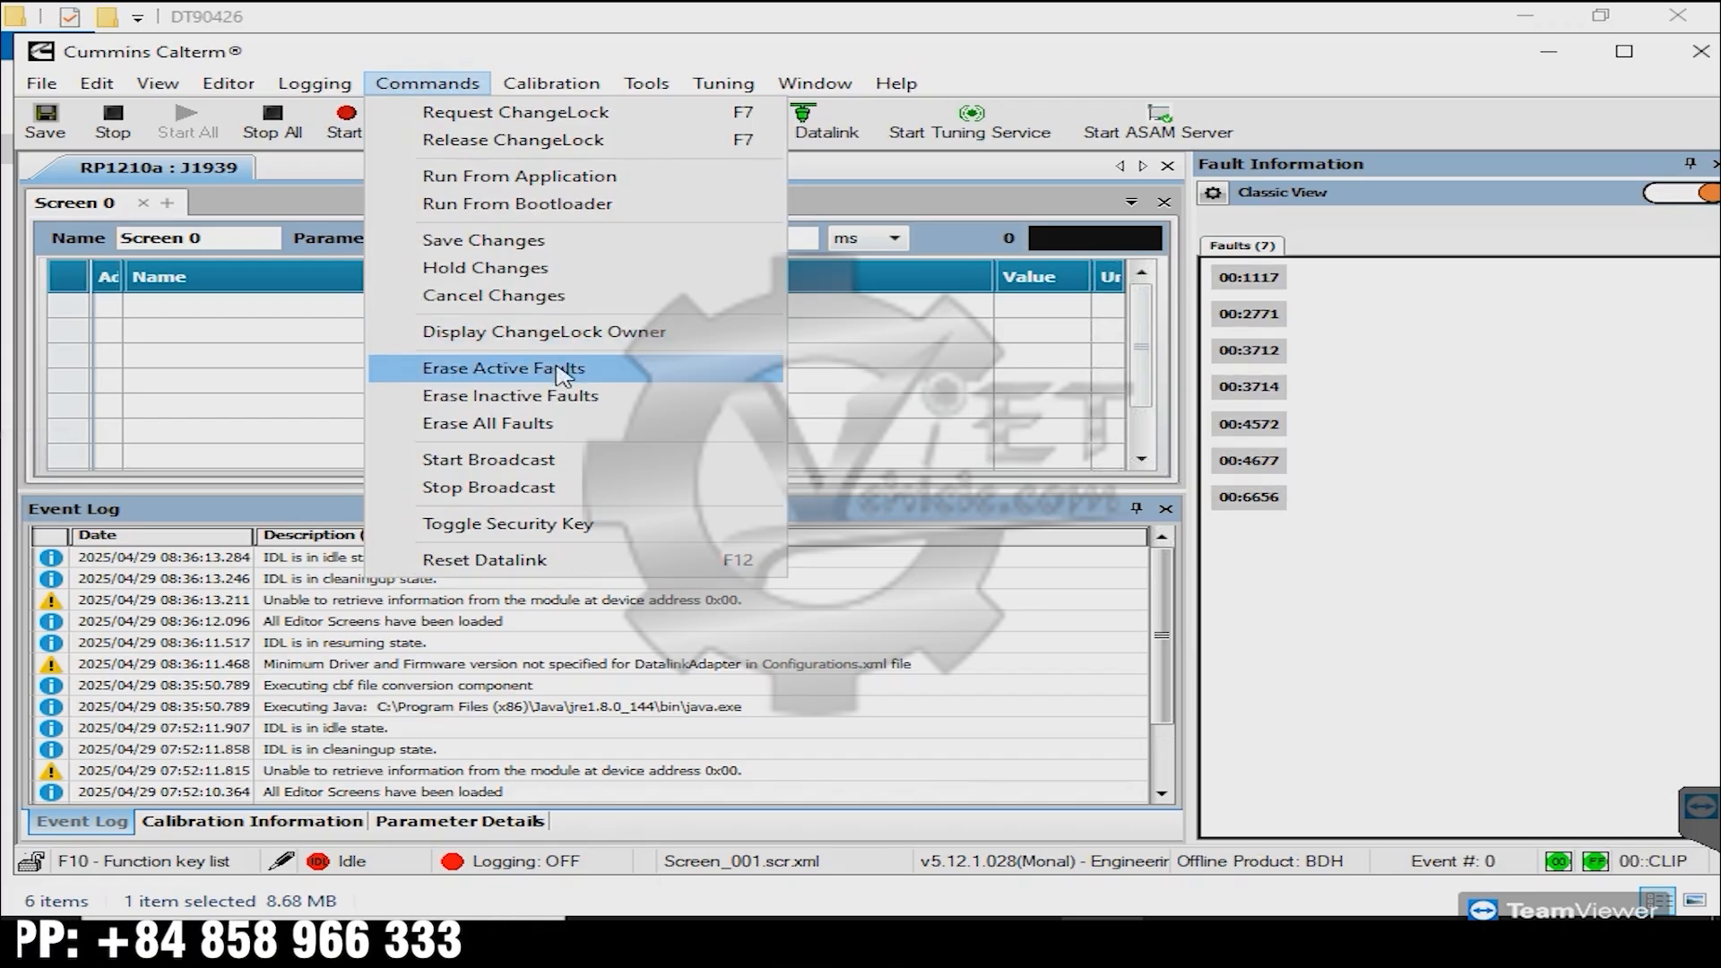
left_click(535, 427)
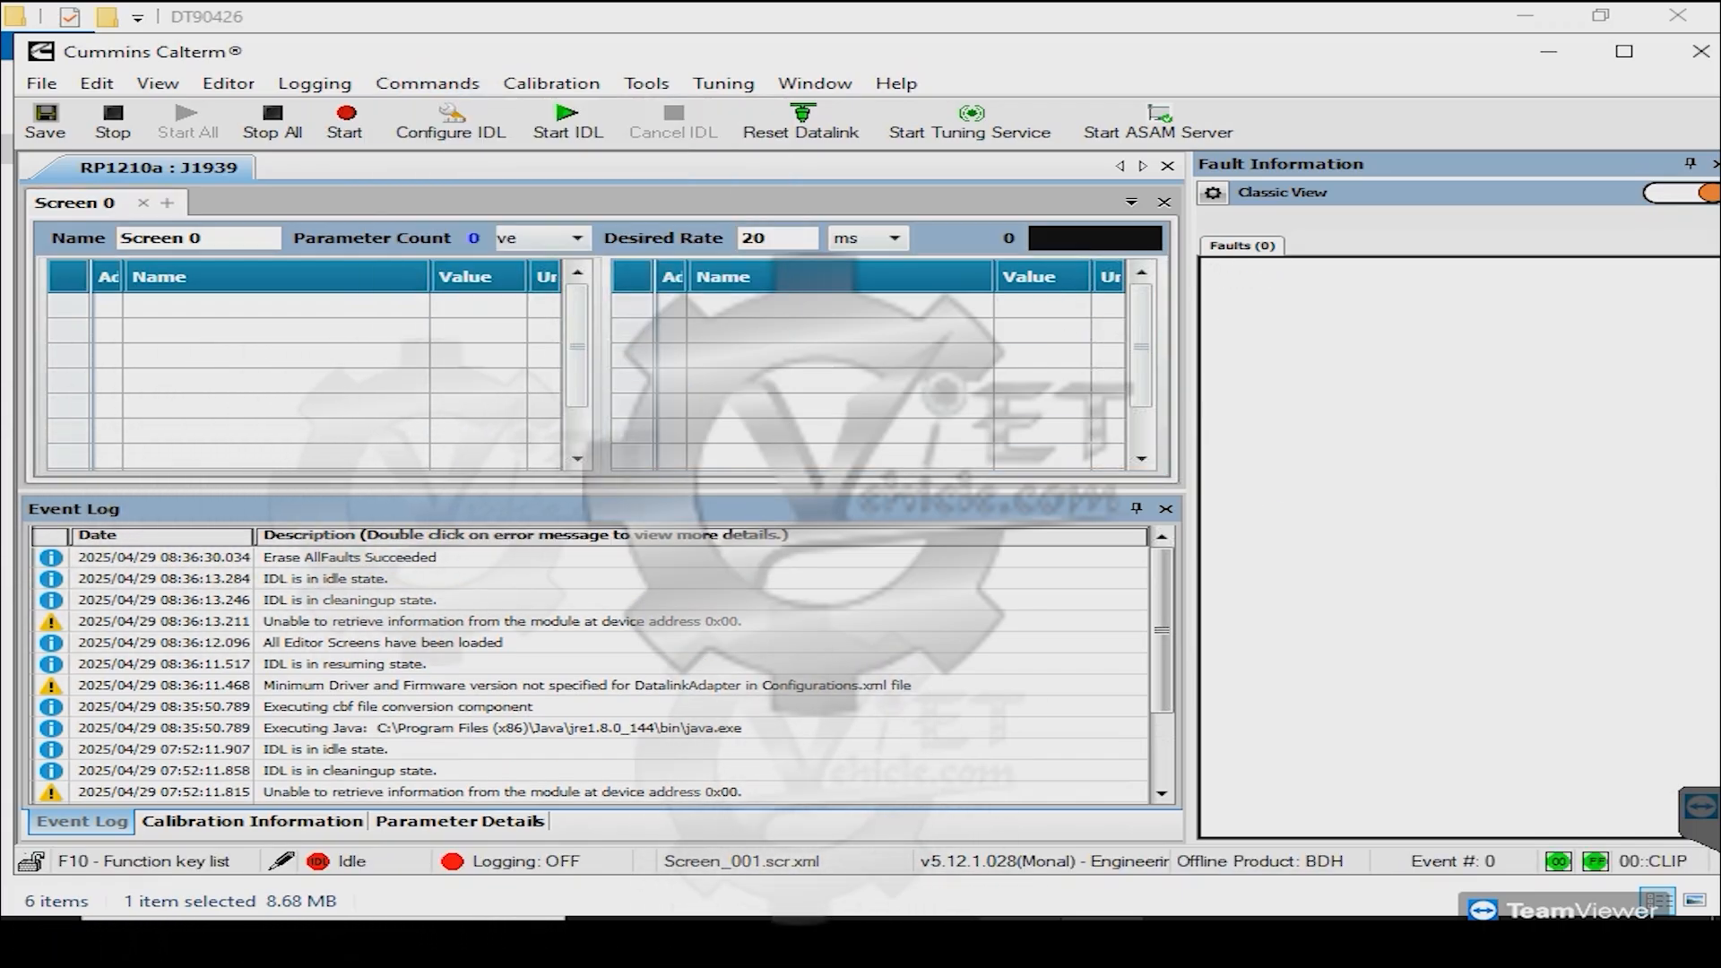
Switch to INSITE, connect to the ECM, and confirm that the key switch is on
mouse_move(1020, 937)
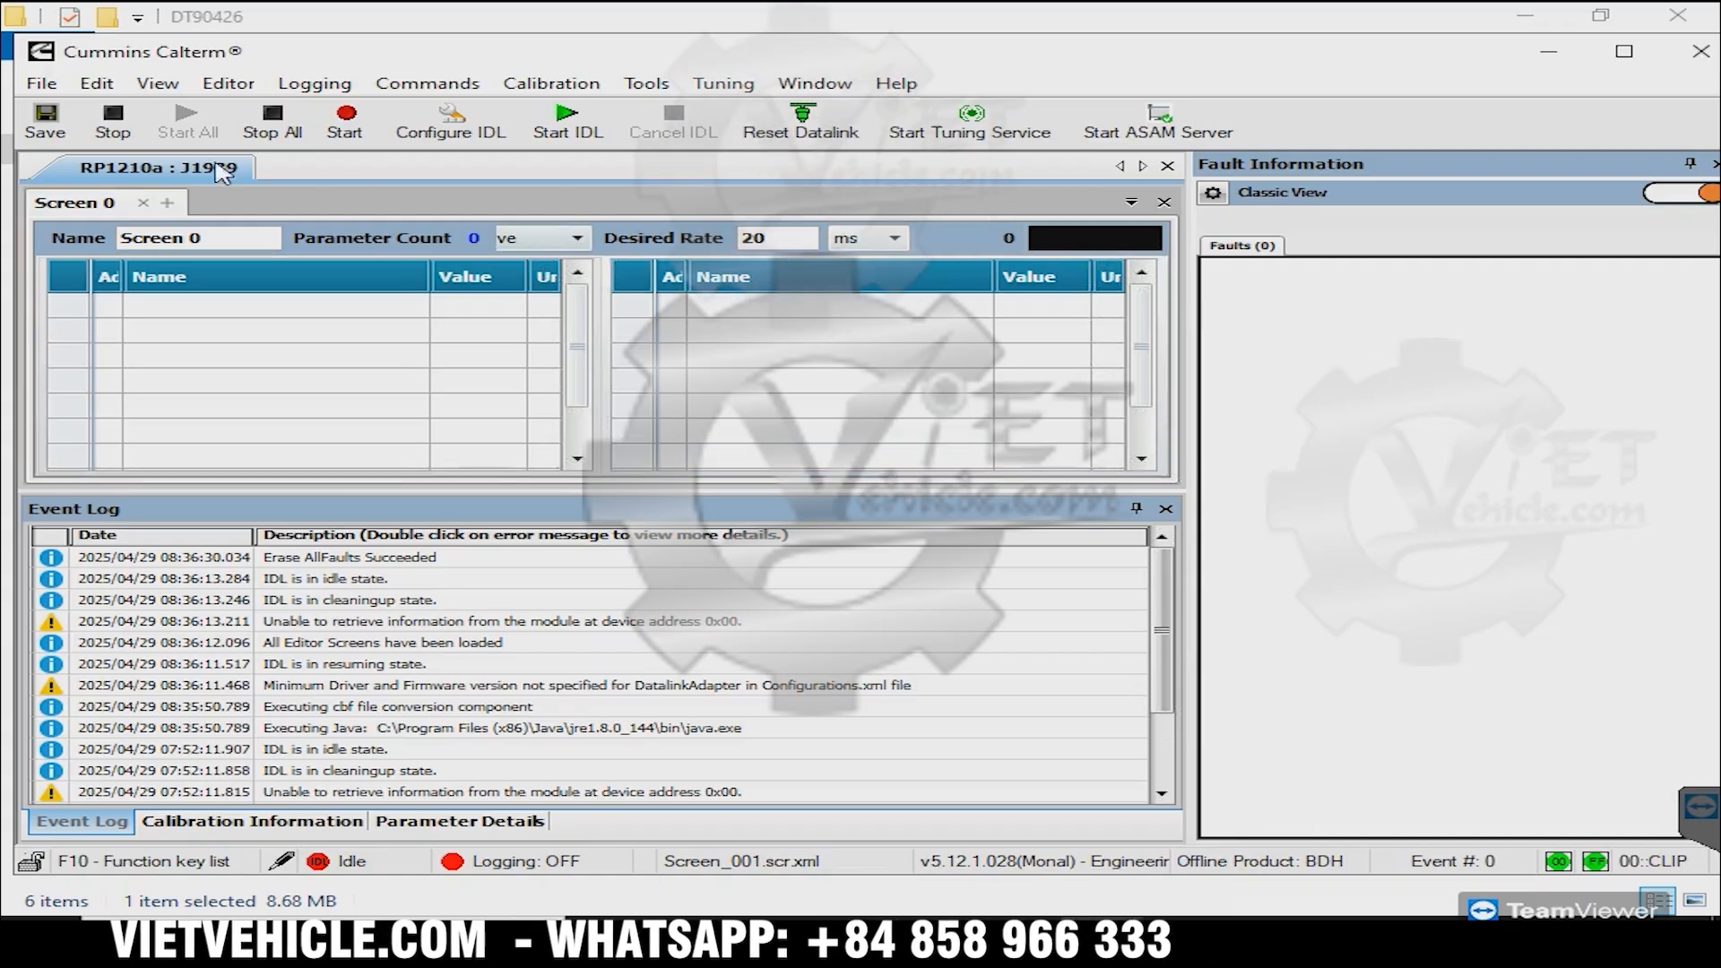
left_click(1020, 936)
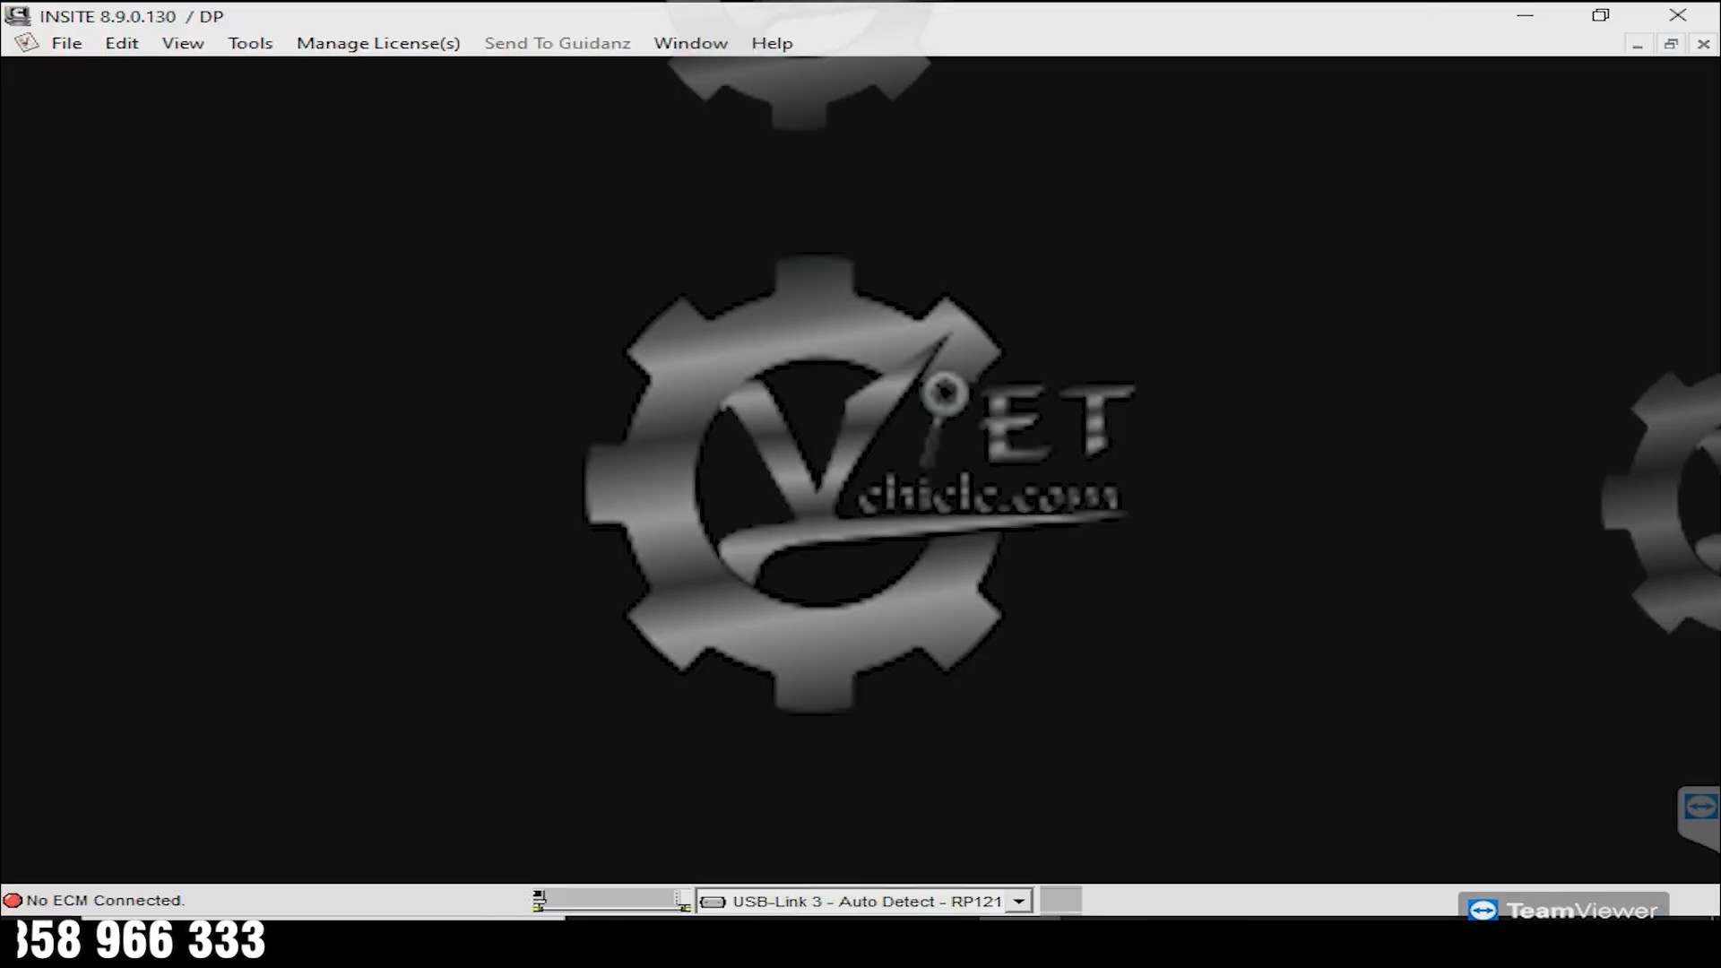
left_click(100, 135)
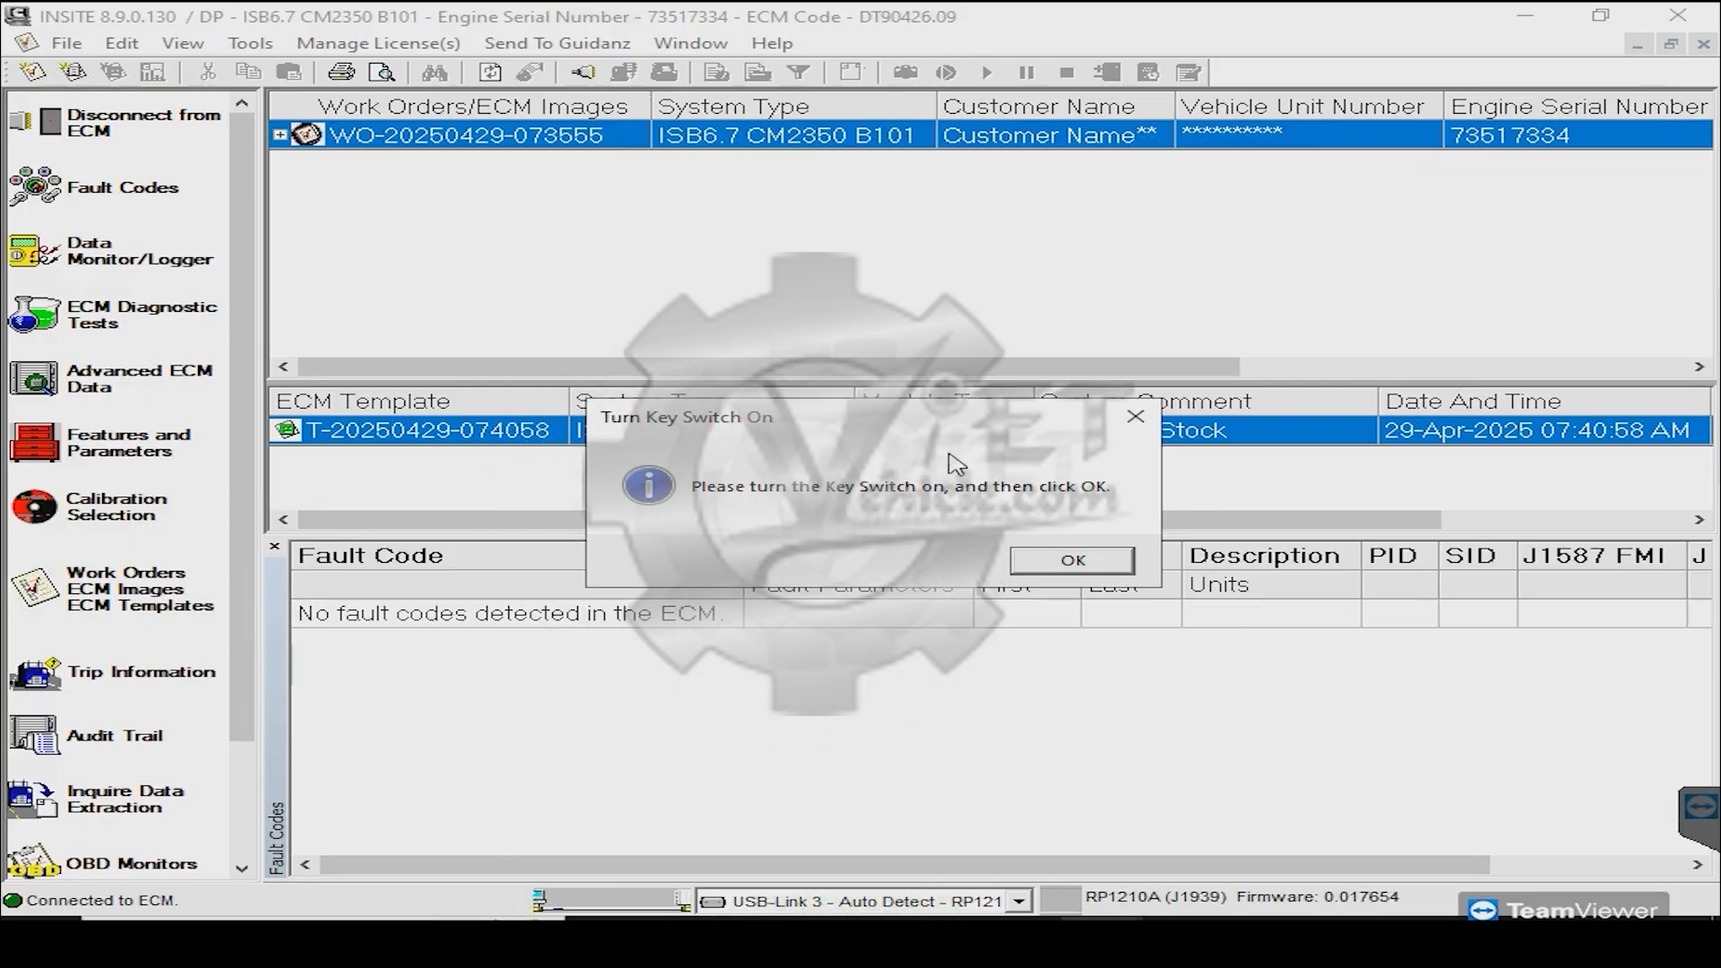
left_click(1058, 563)
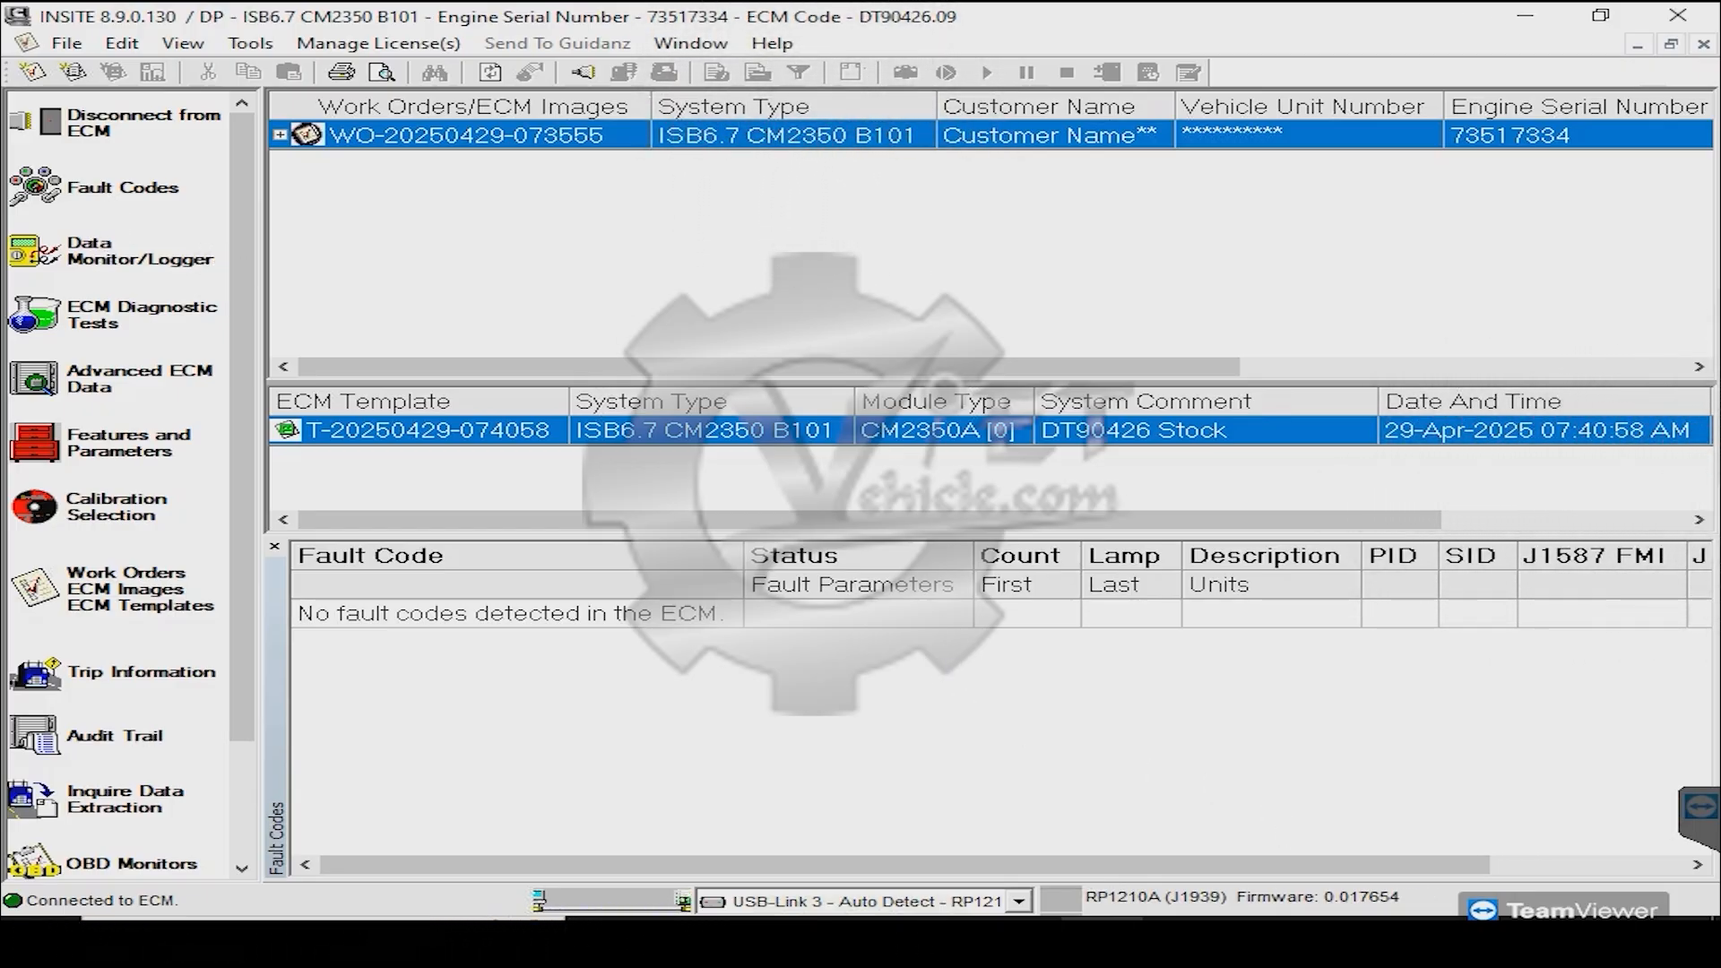
Monitor the predefined All Parameters group and examine the live values from the aftertreatment readings through engine, fuel, intake and turbocharger actuator data
mouse_move(1102, 939)
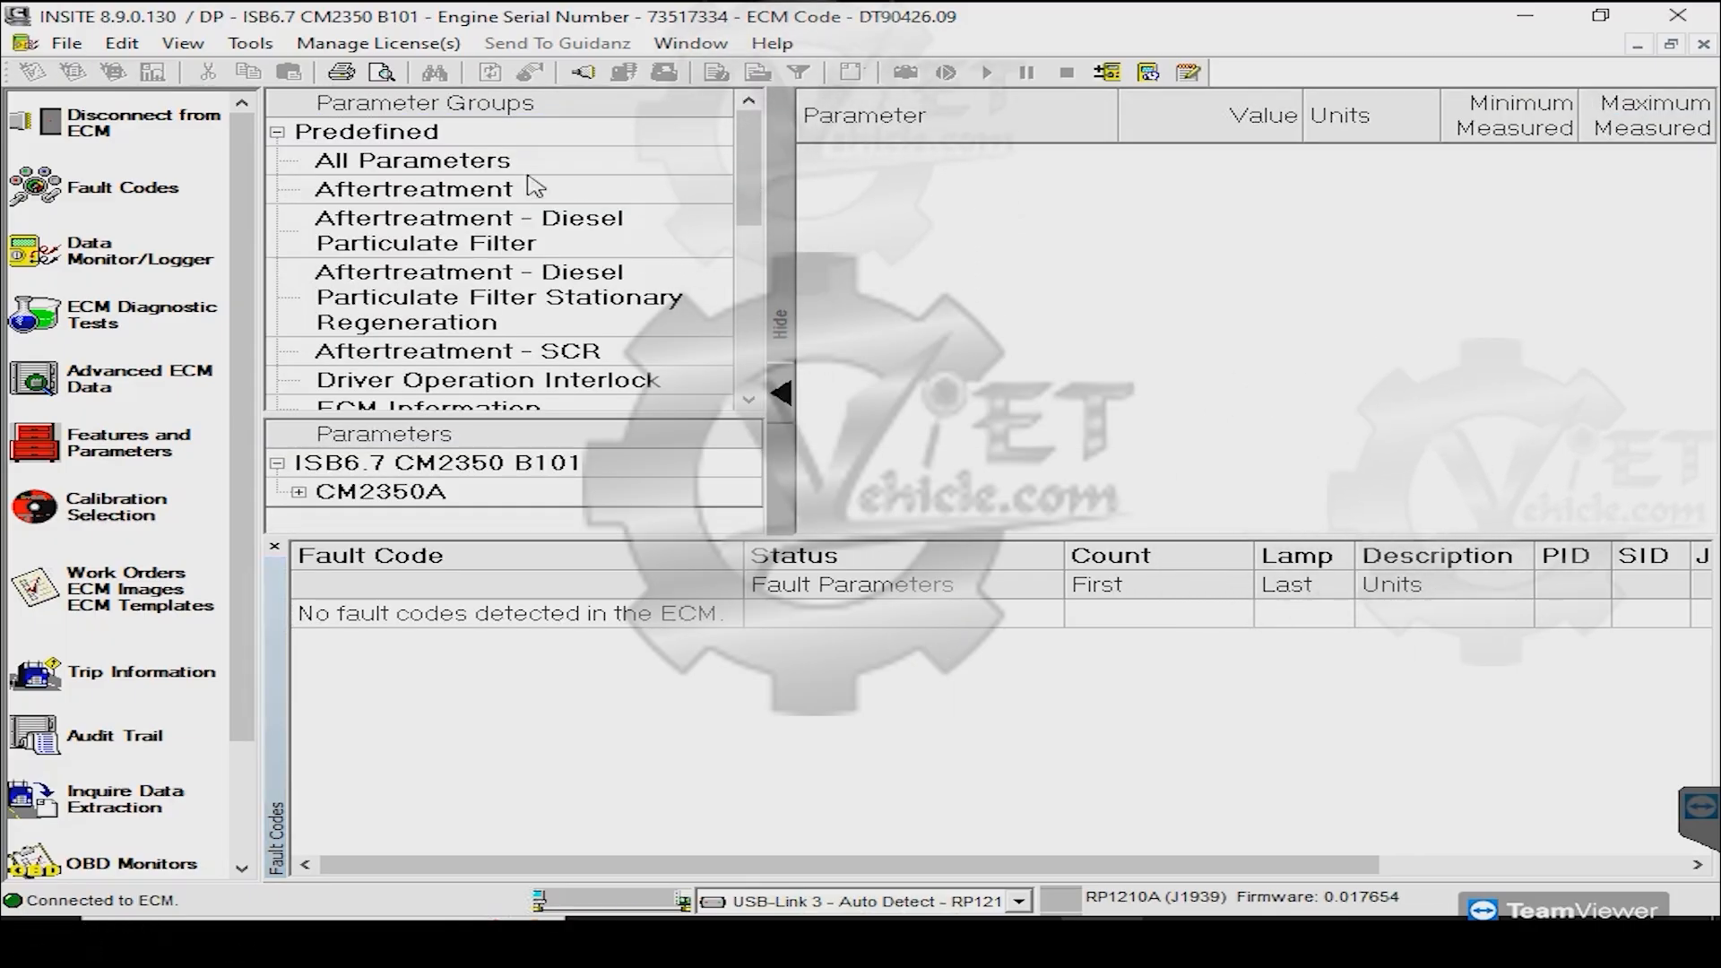
left_click(587, 162)
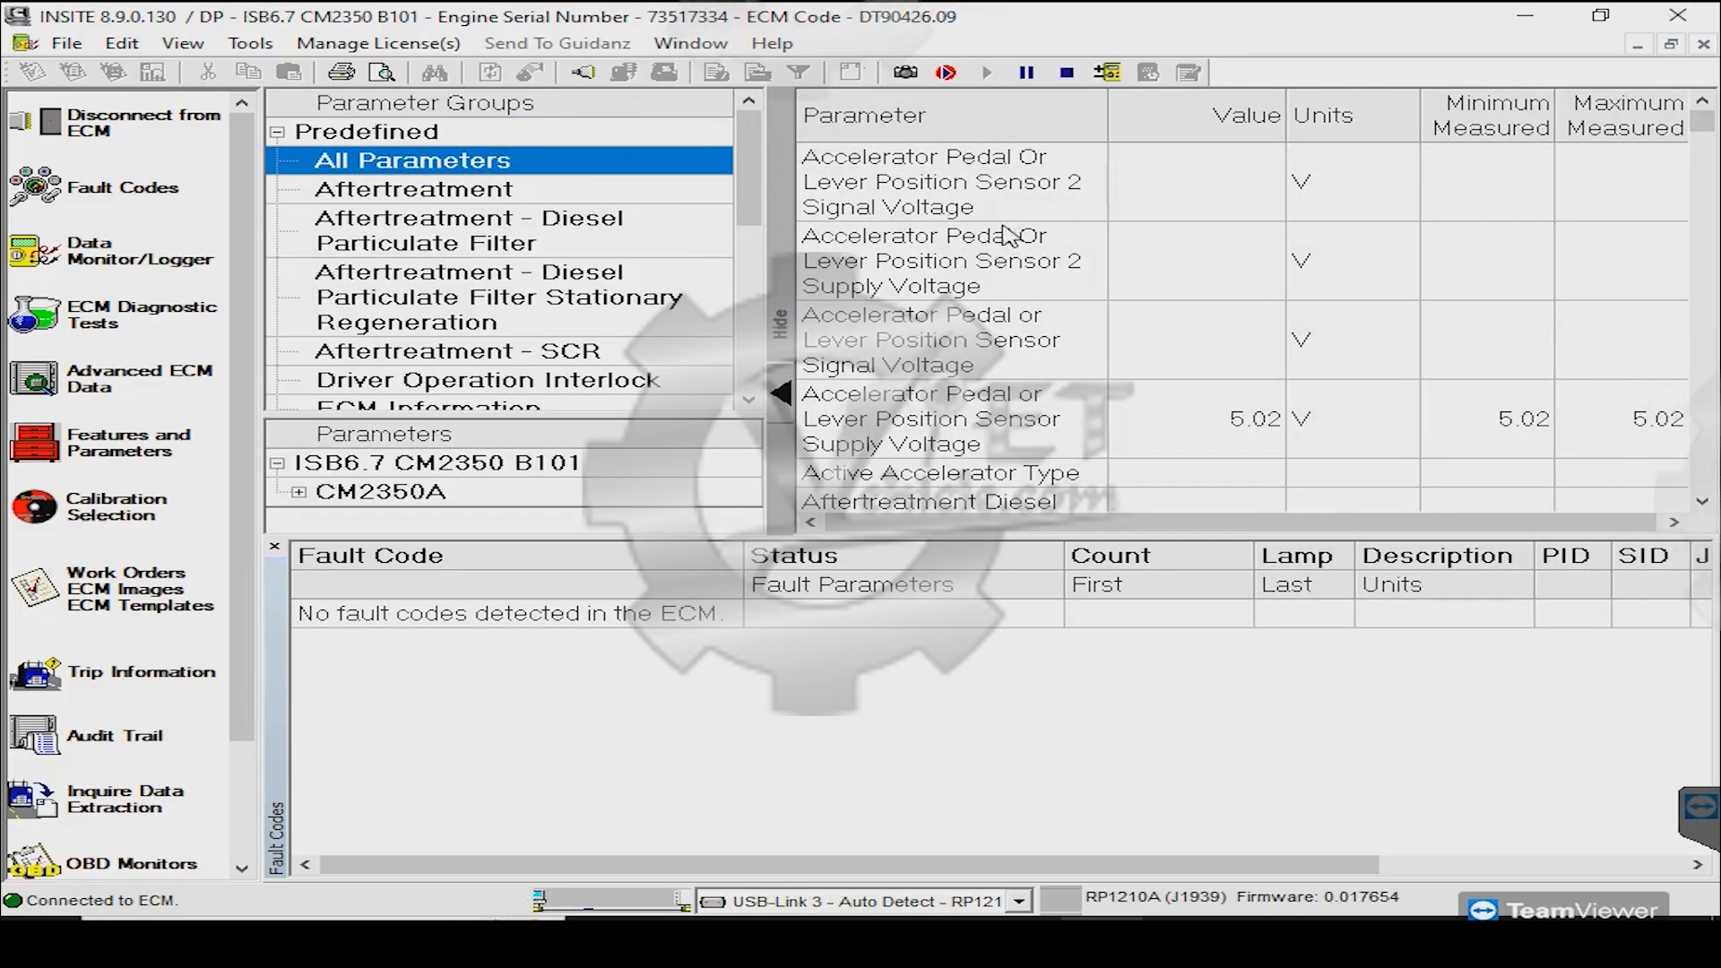
scroll(1259, 340, "down", 5)
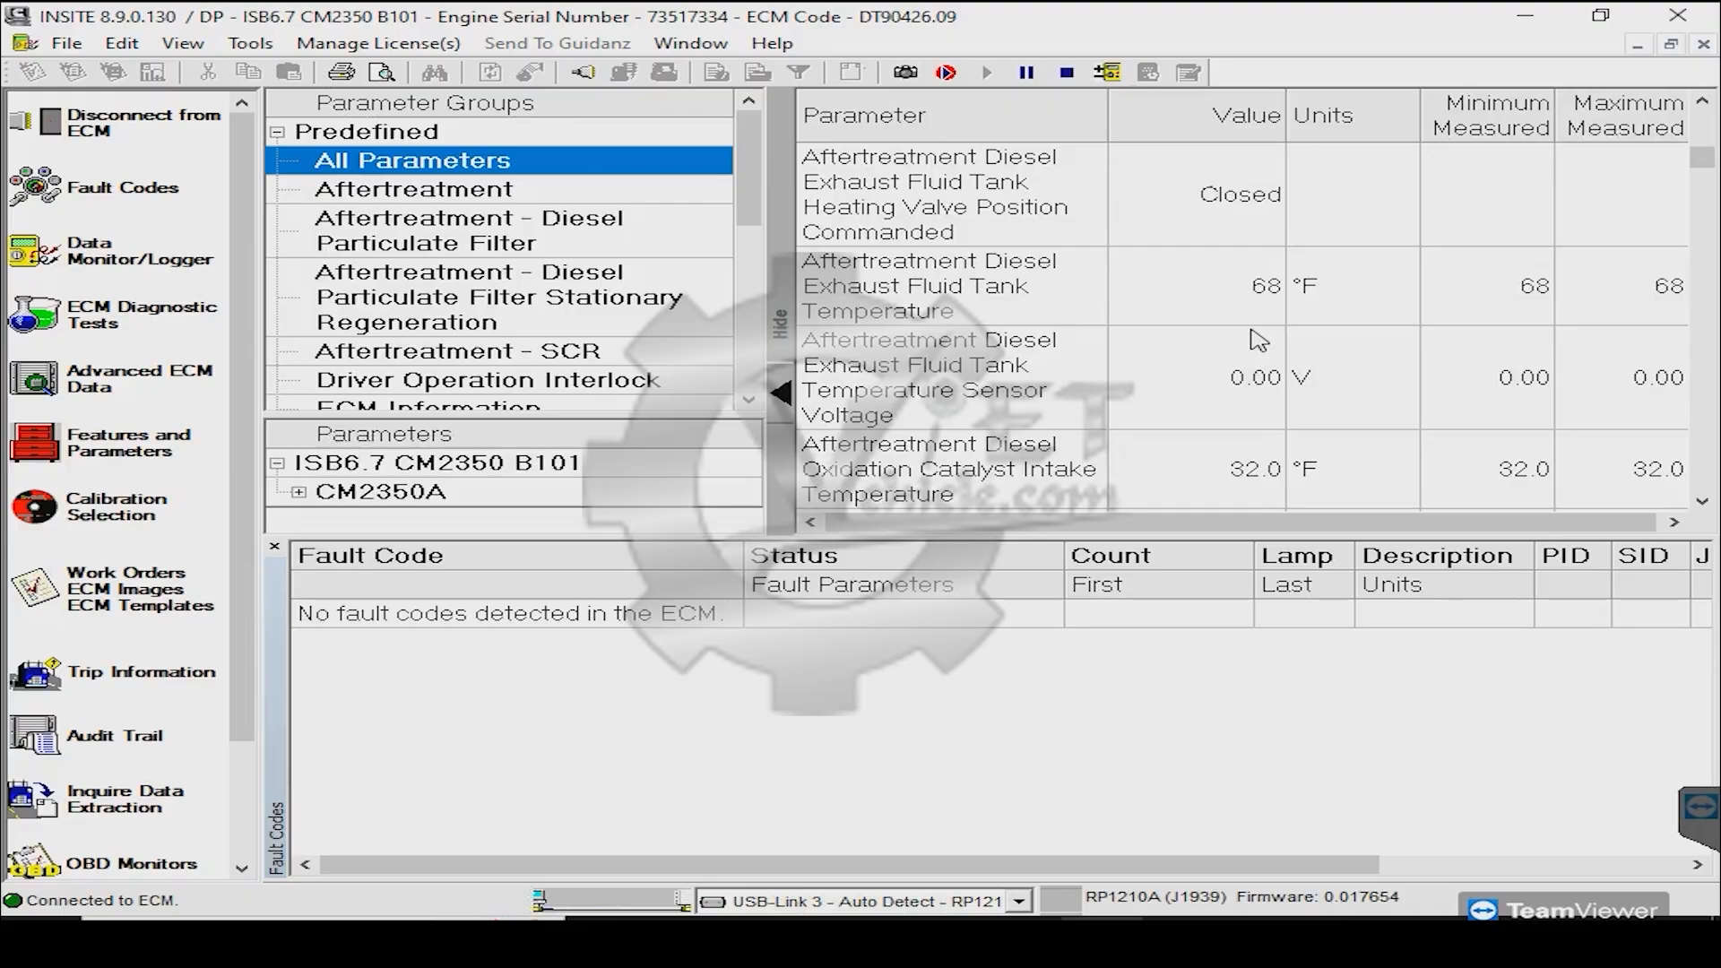
scroll(1258, 341, "up", 4)
scroll(1258, 340, "down", 8)
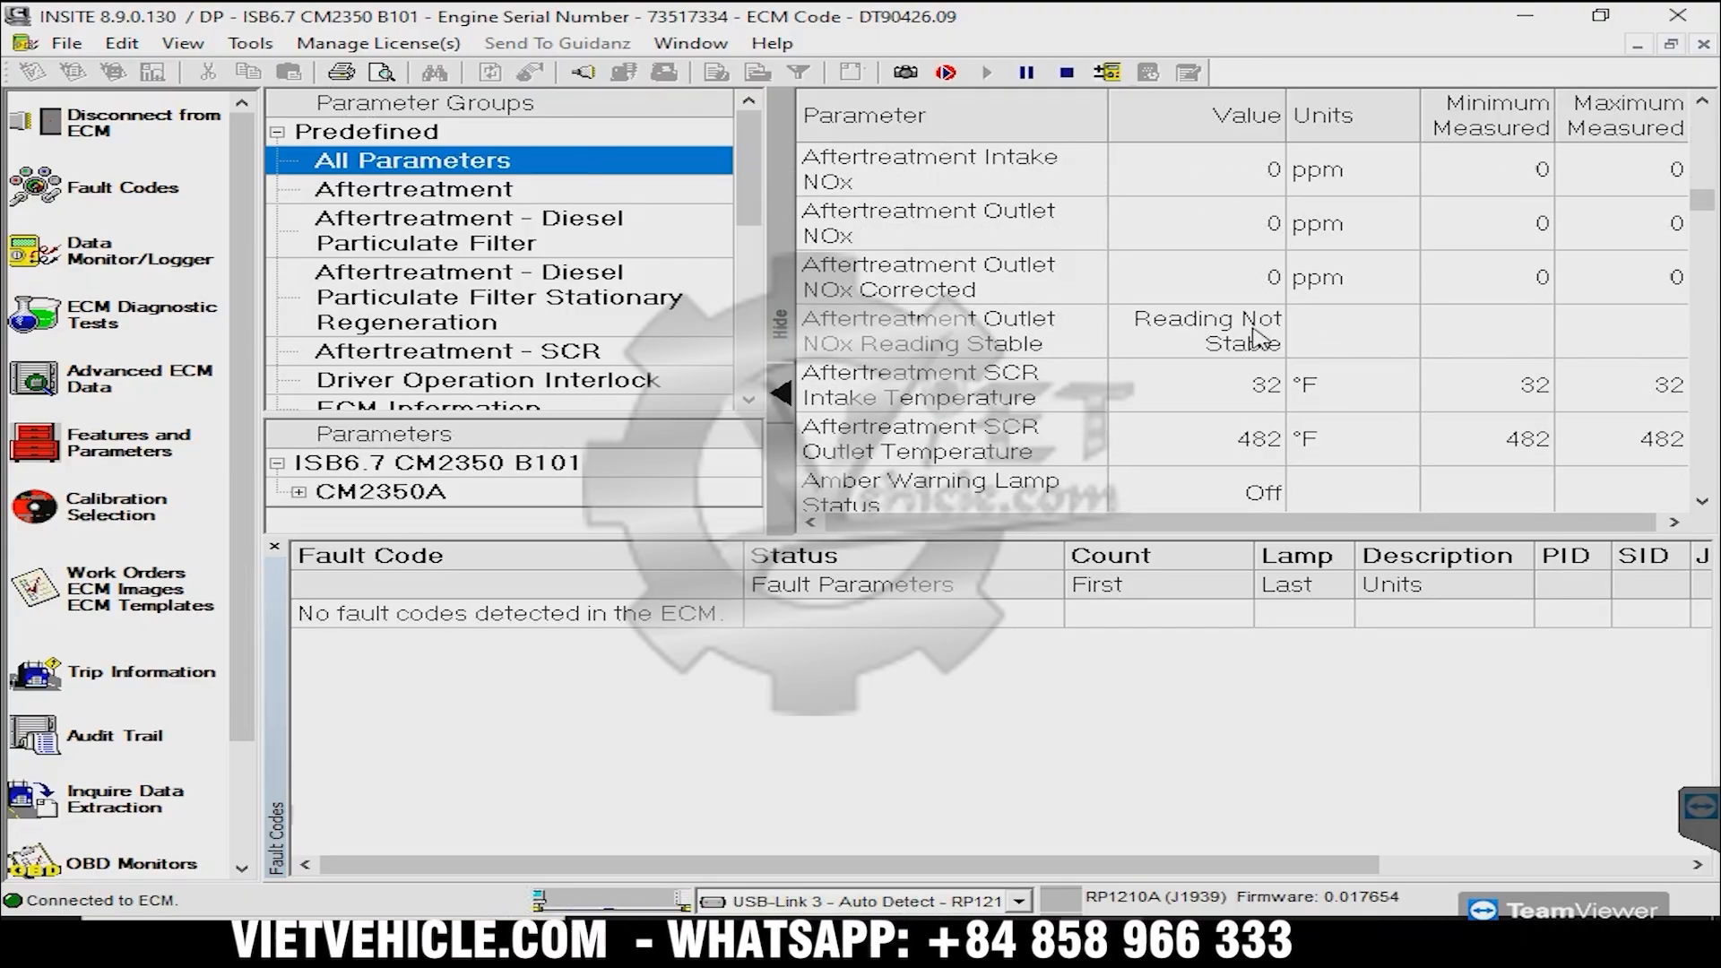
scroll(1258, 341, "down", 3)
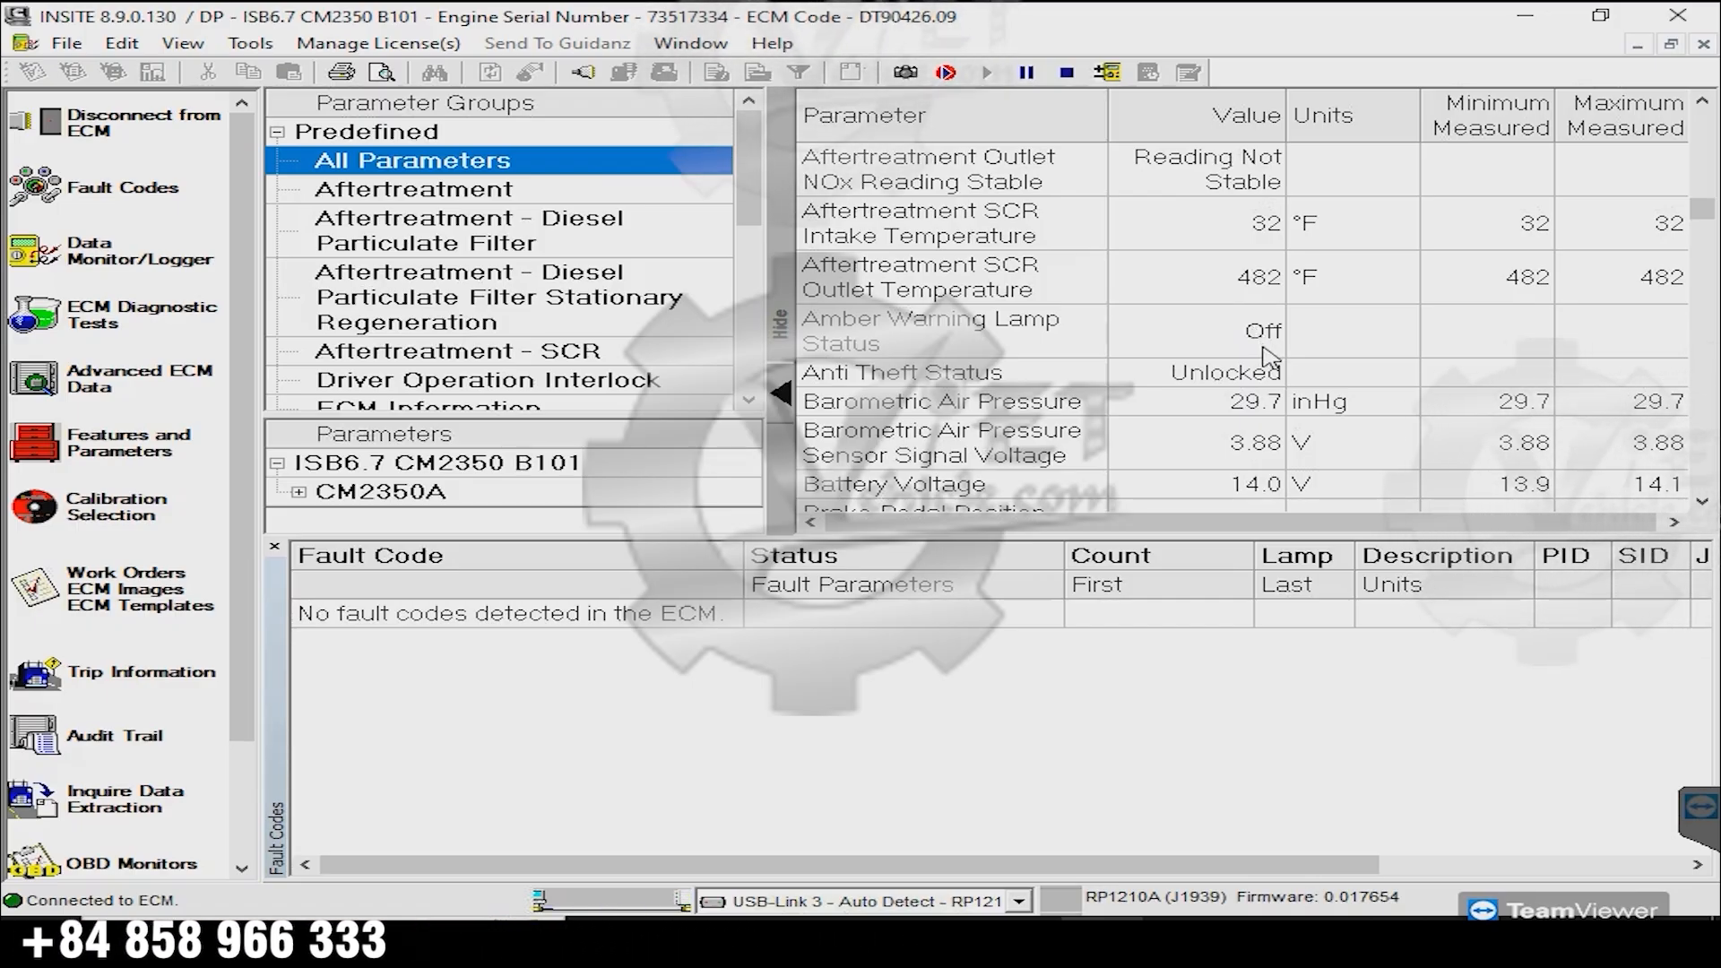
scroll(1271, 348, "down", 6)
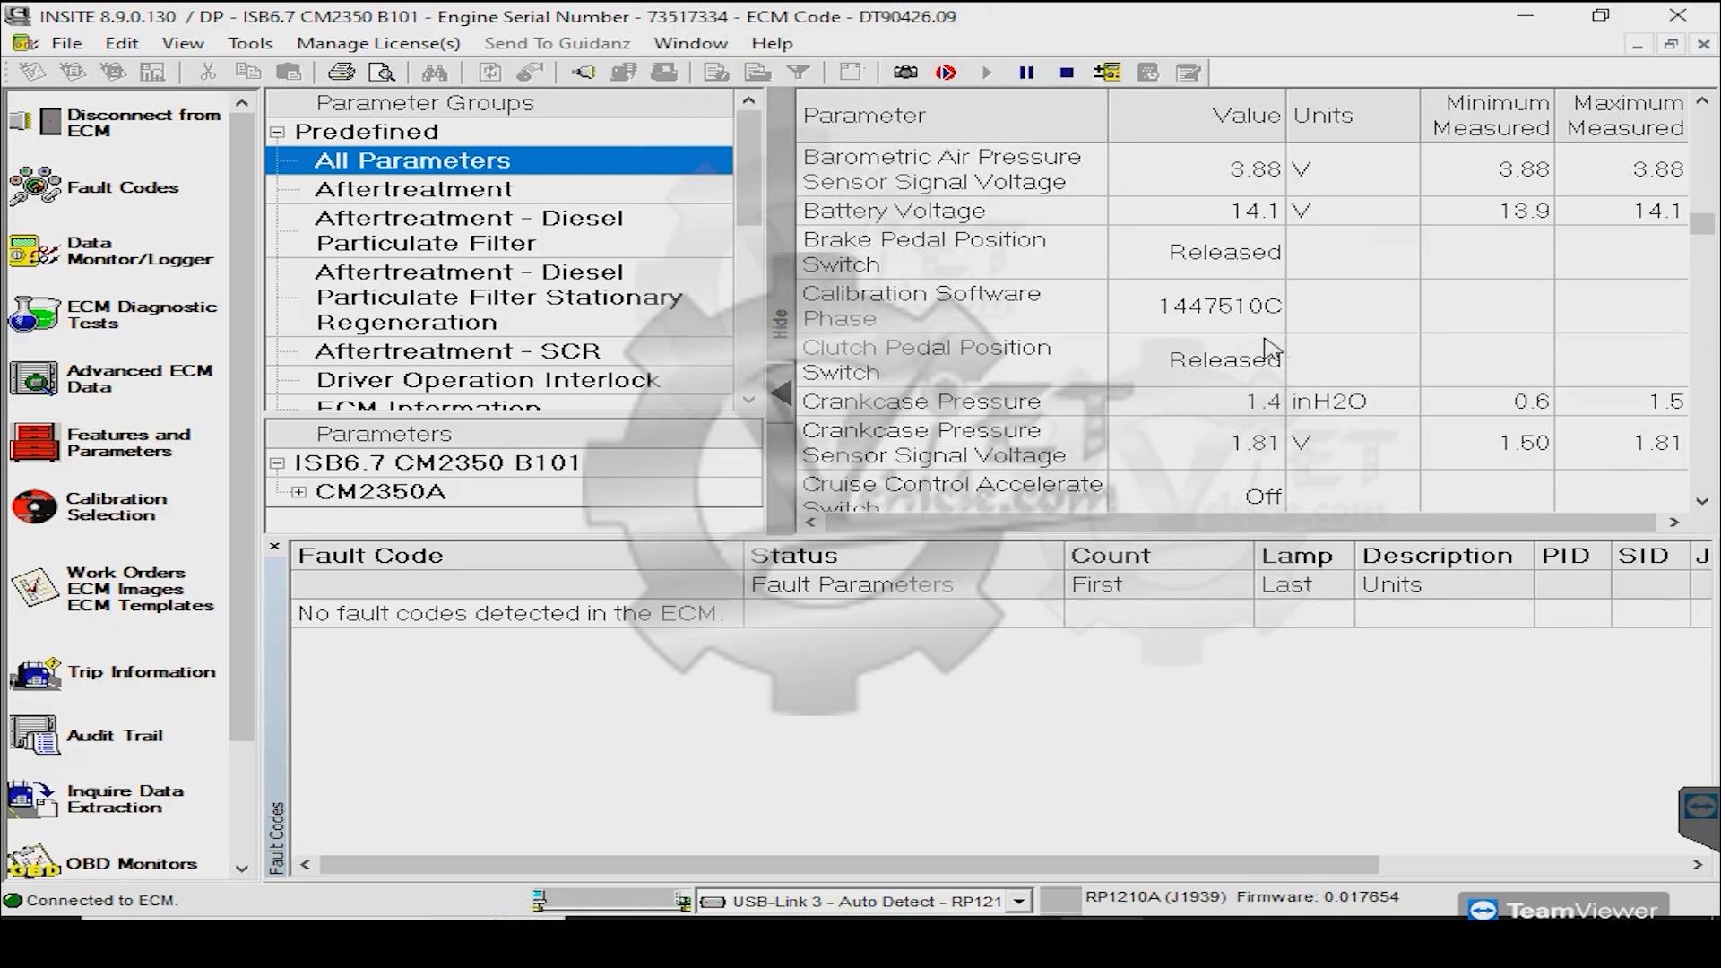
scroll(1271, 349, "down", 5)
scroll(1271, 350, "down", 8)
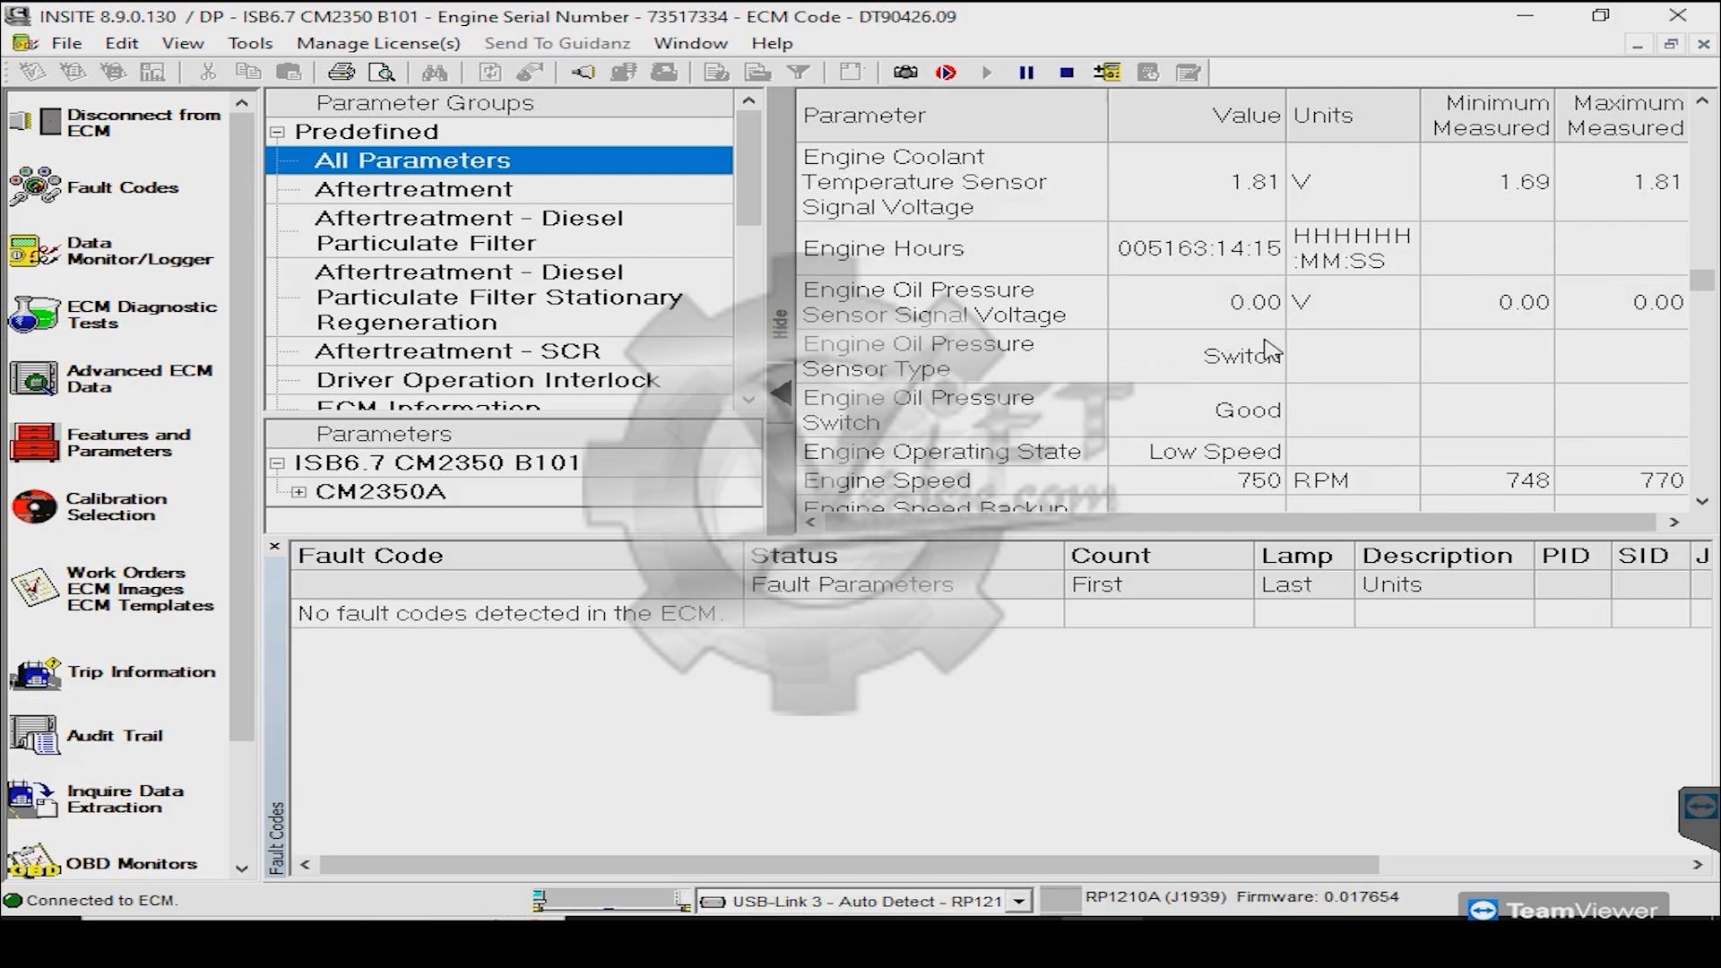
scroll(1269, 349, "up", 6)
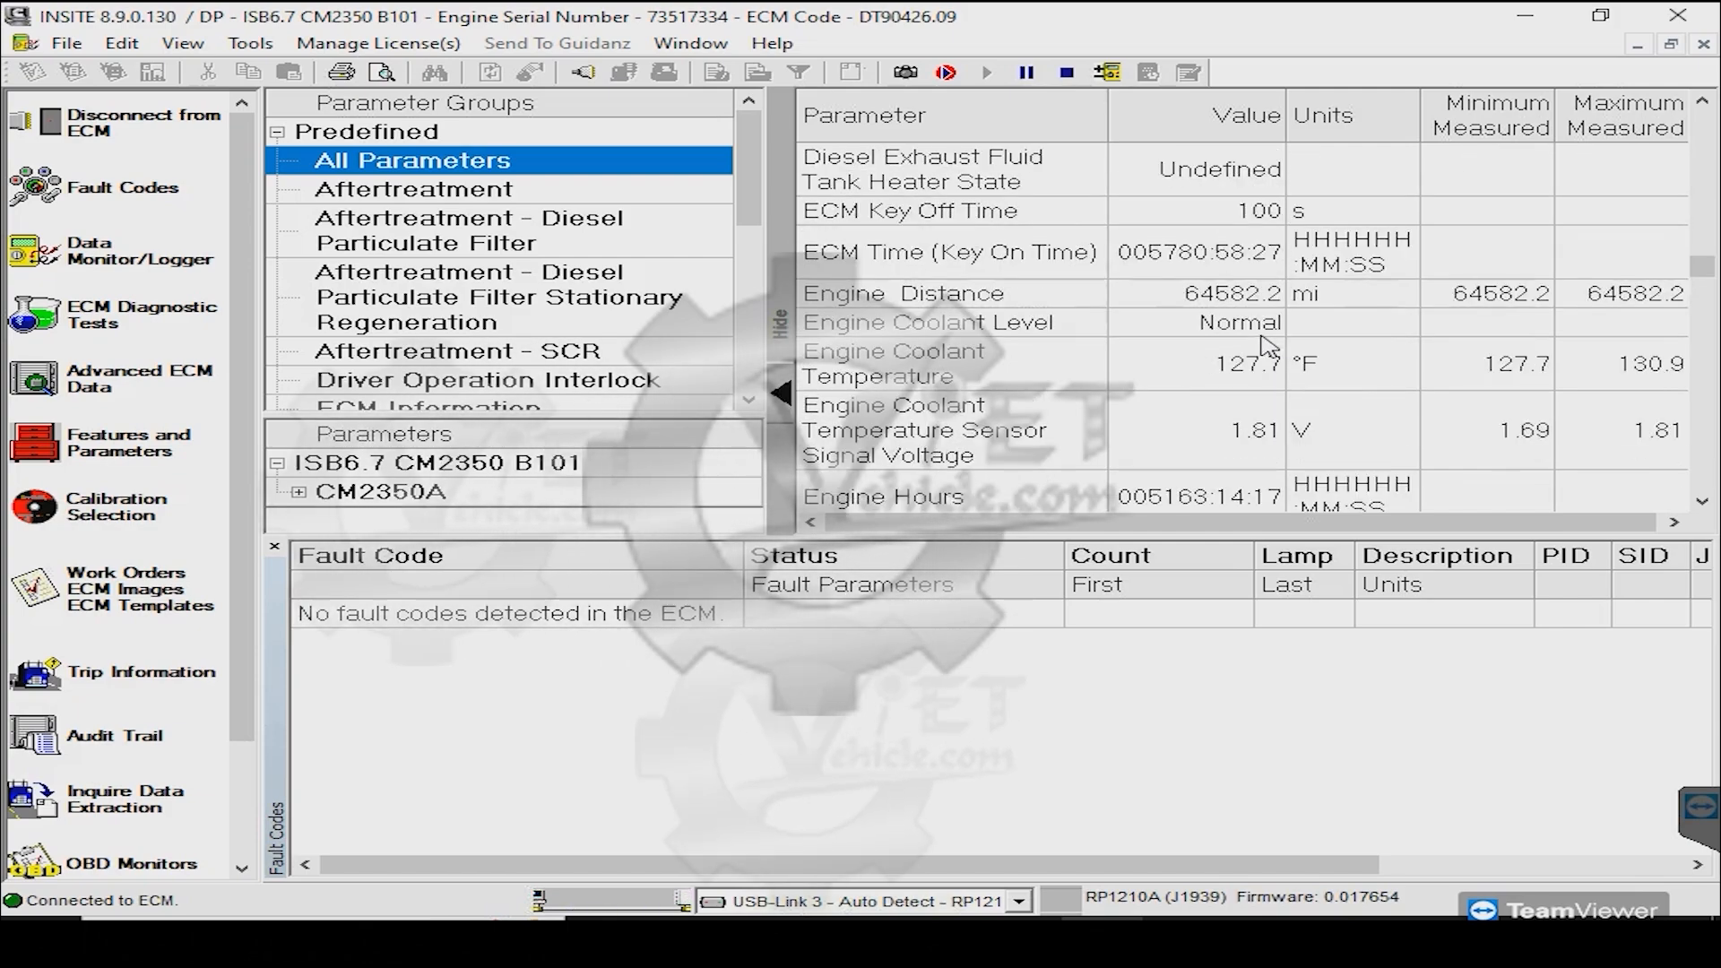
scroll(1269, 345, "up", 3)
scroll(1269, 345, "down", 9)
scroll(1269, 345, "down", 3)
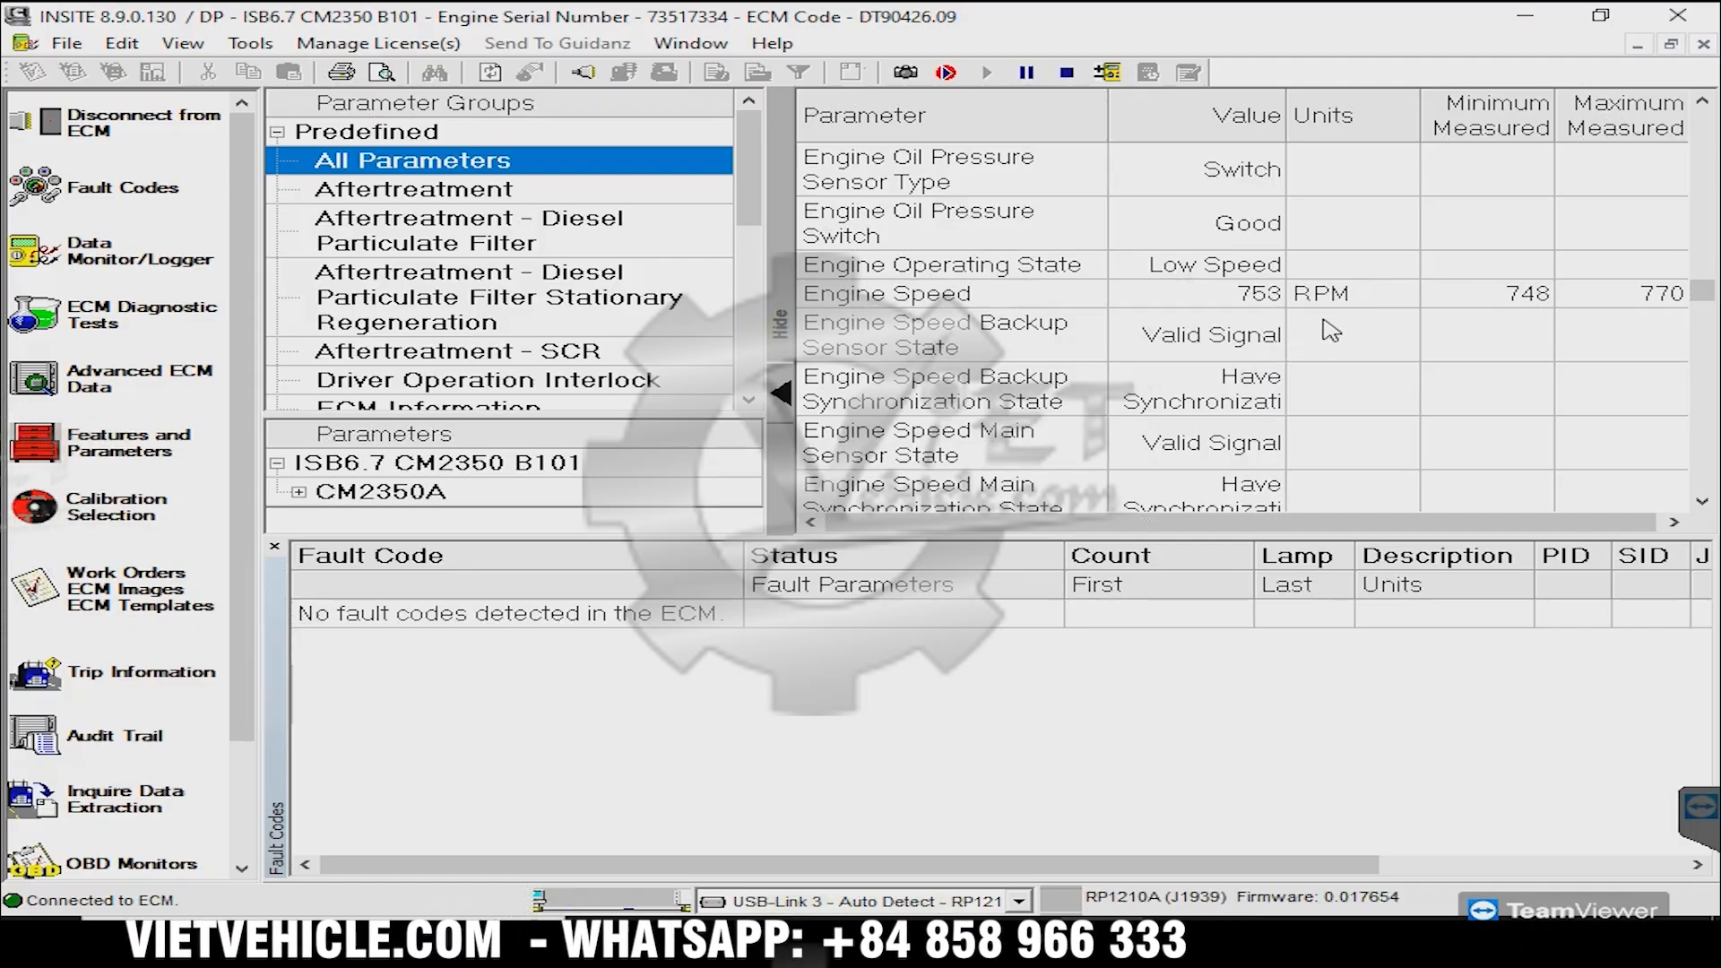
scroll(1331, 331, "down", 10)
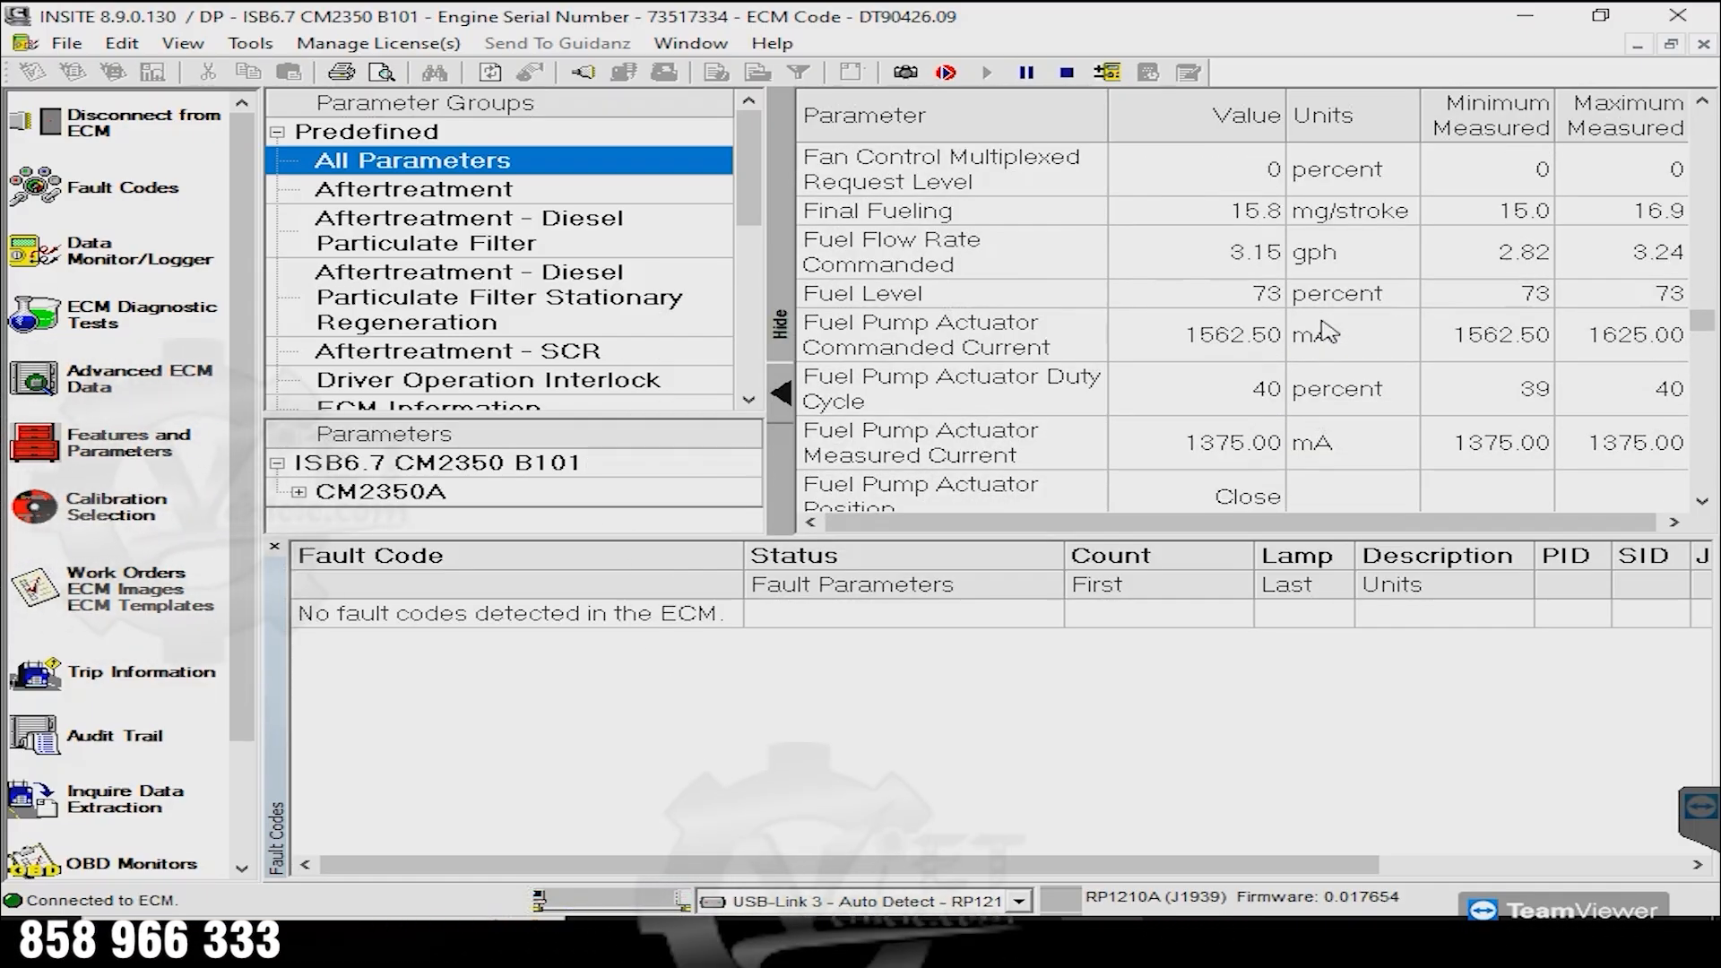
scroll(1330, 332, "down", 9)
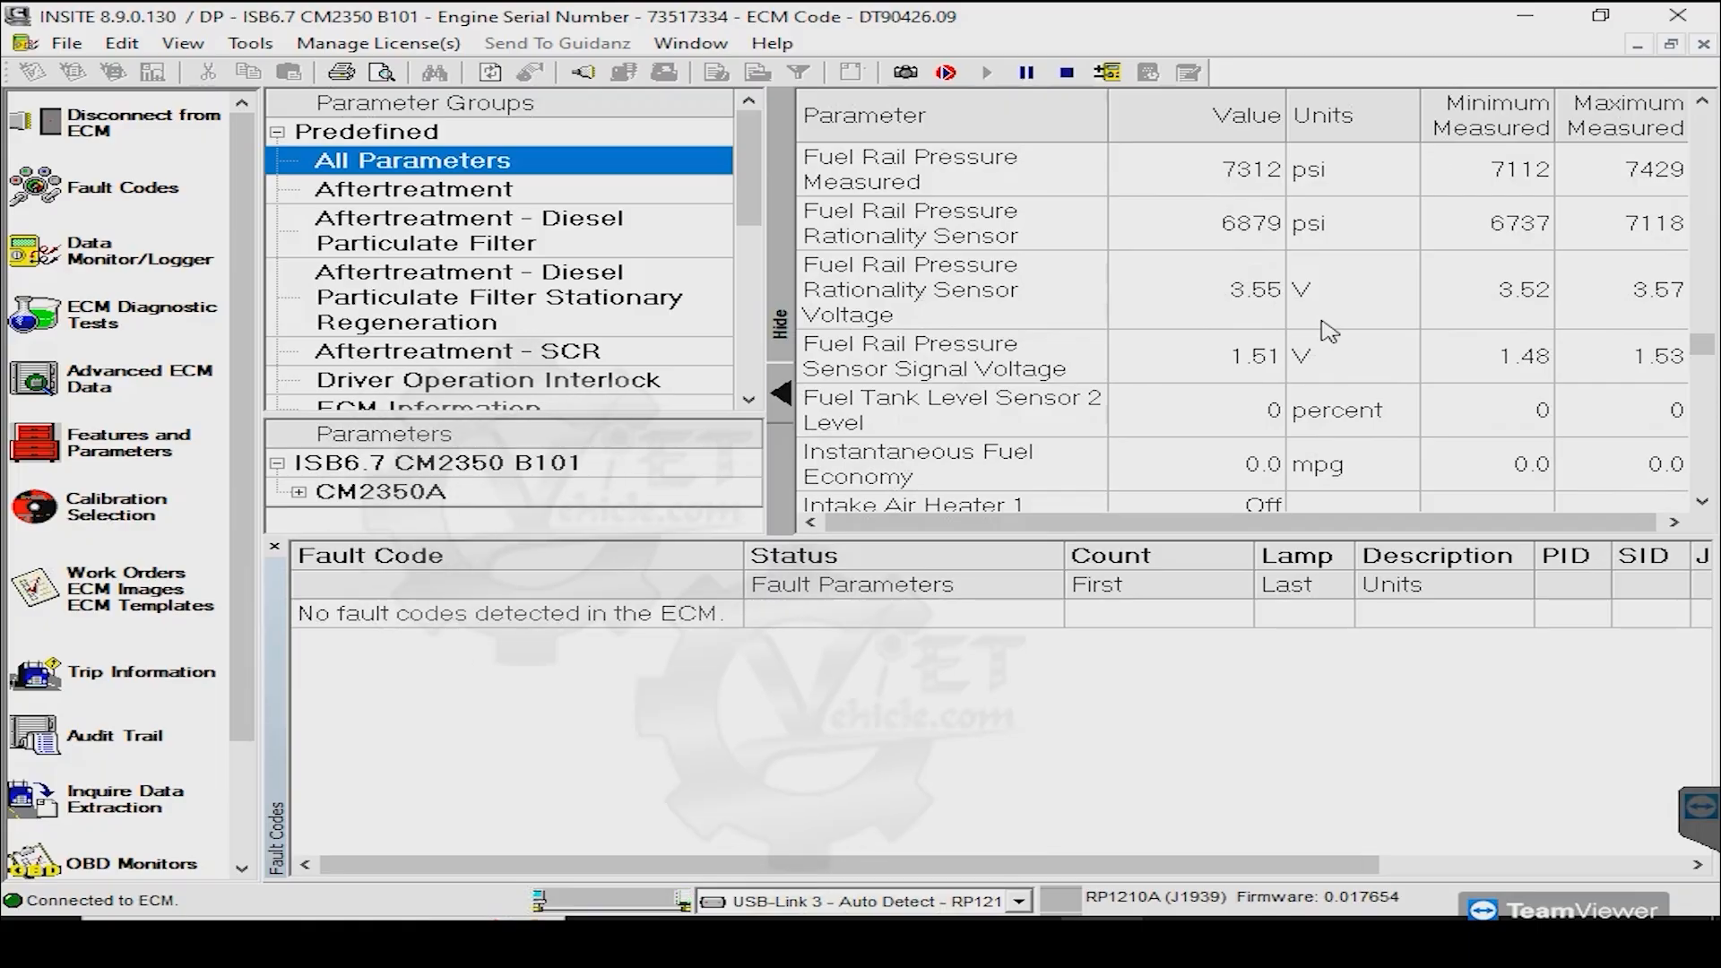
scroll(1329, 331, "down", 3)
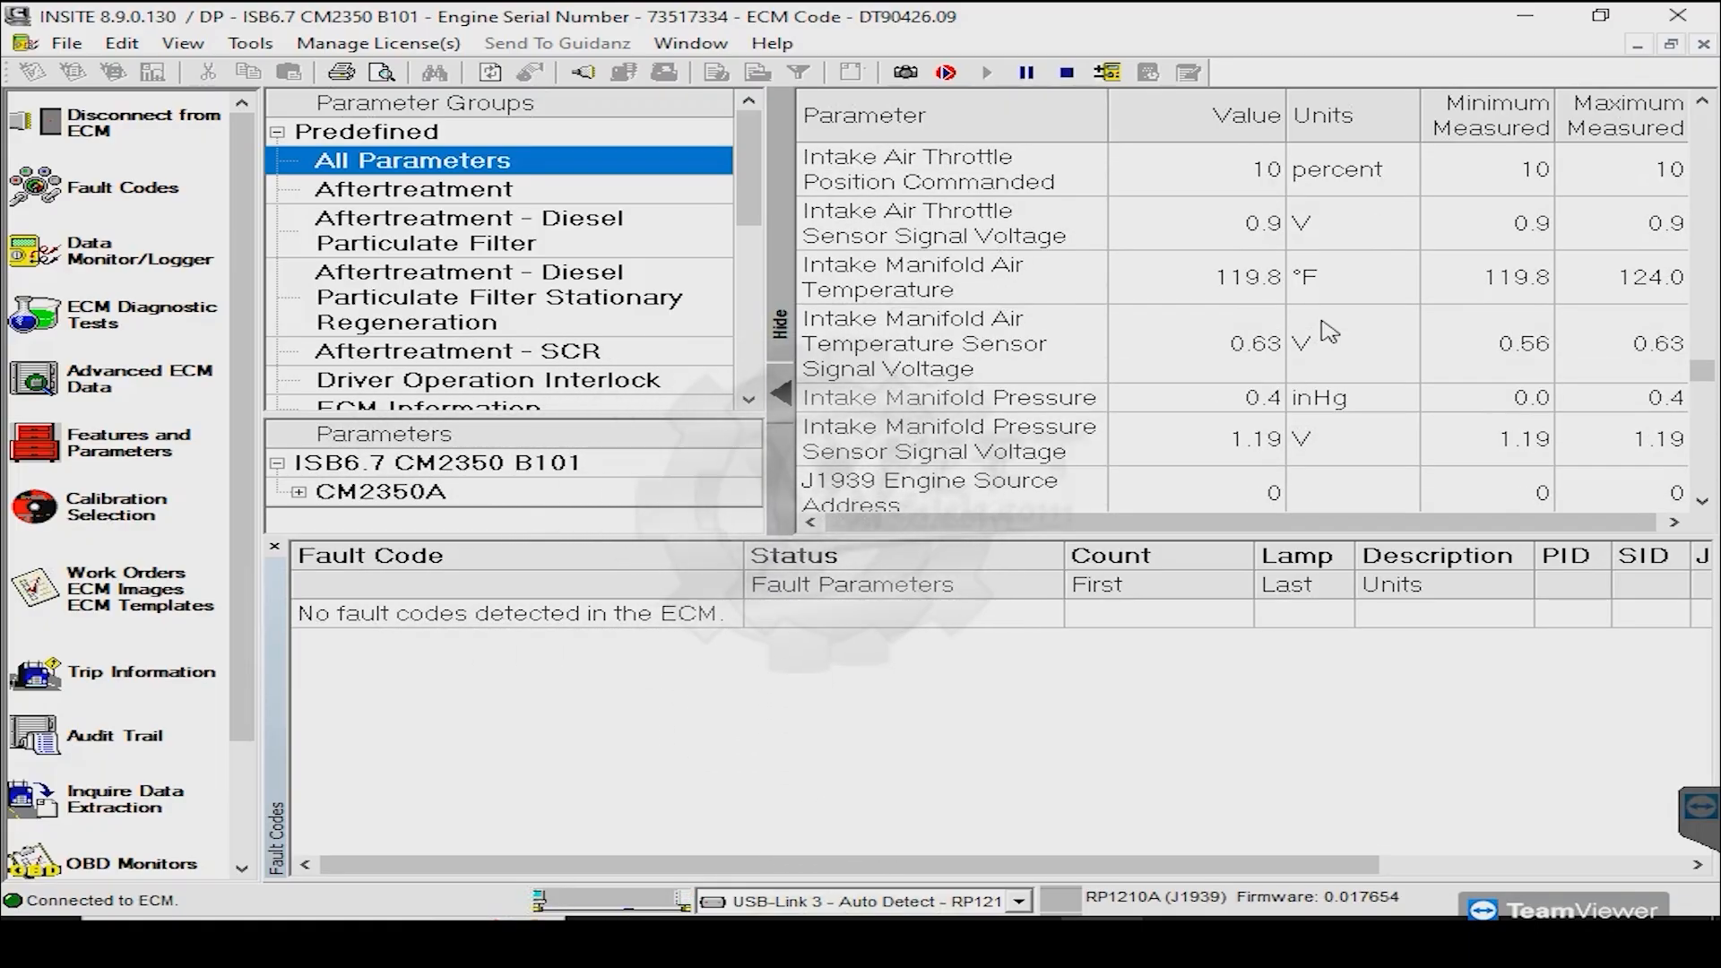
scroll(1329, 332, "down", 12)
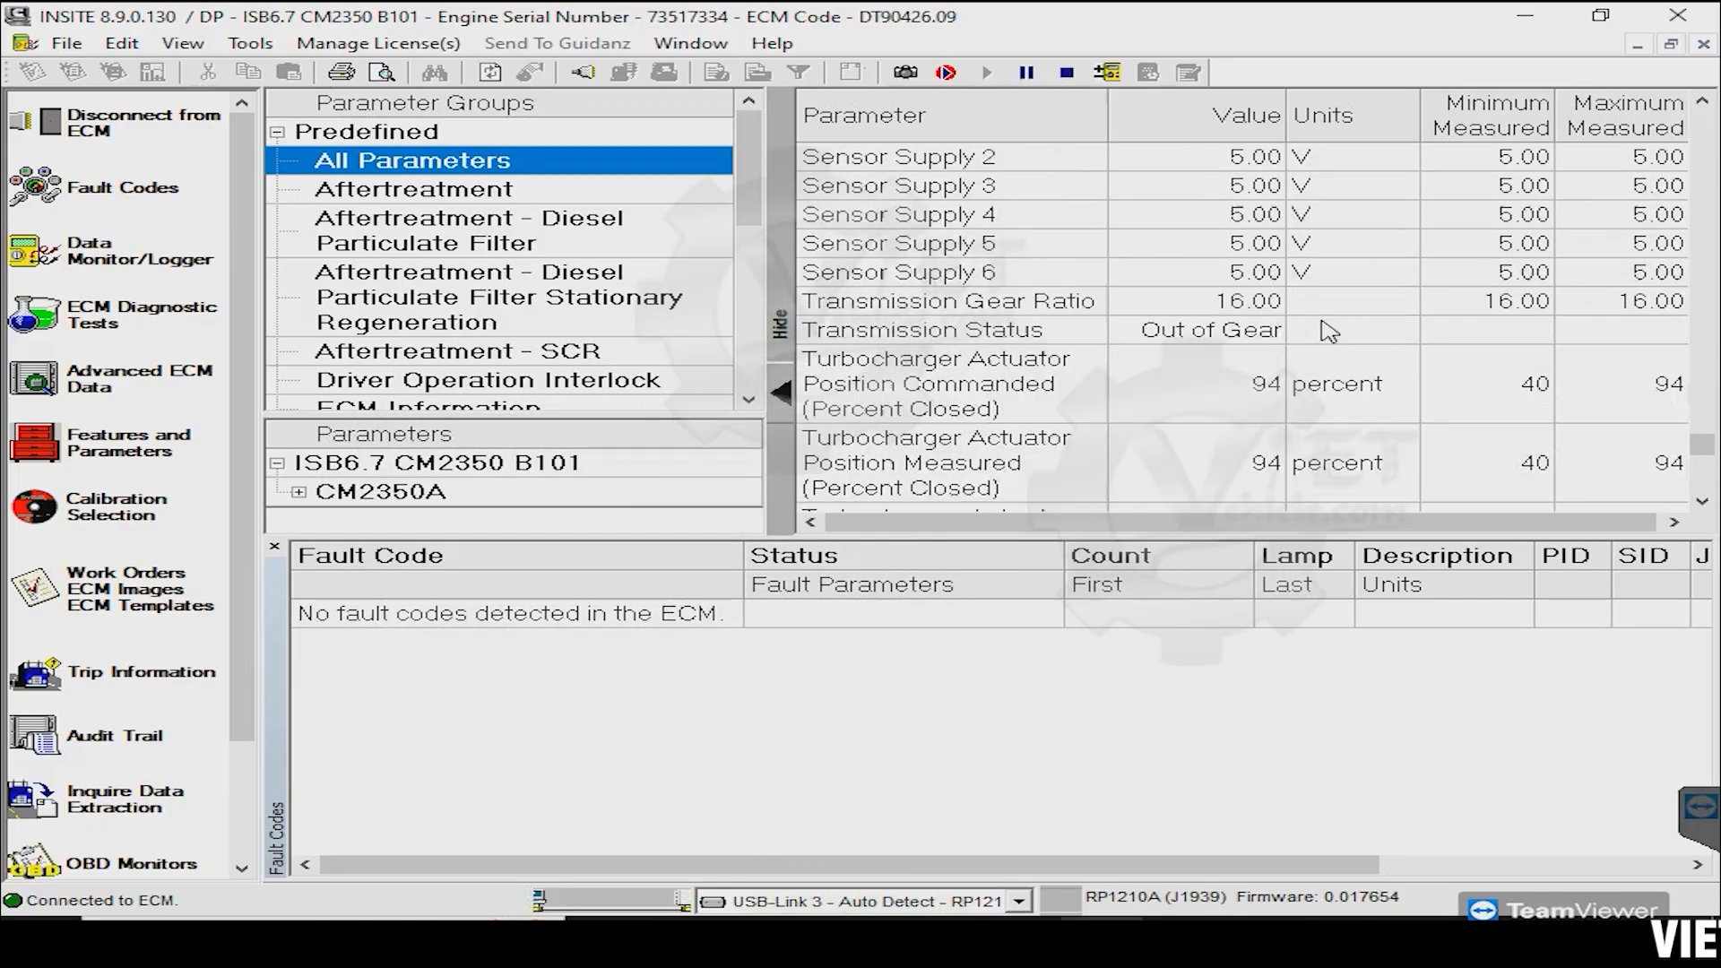